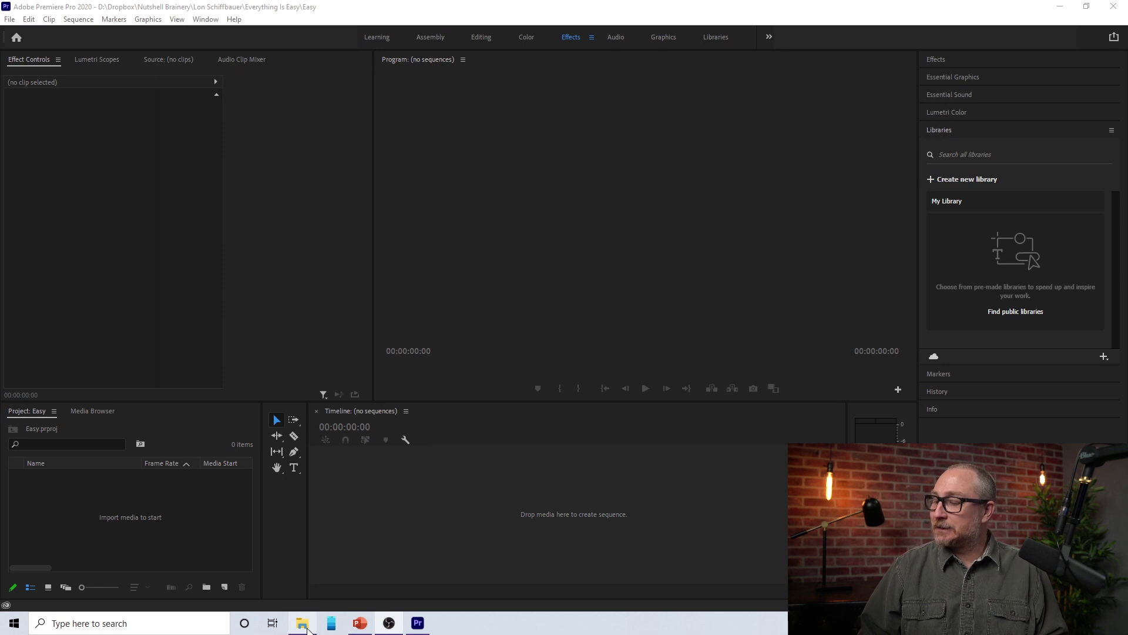
Import Easy Video.mp4 from the Everything Is Easy folder into the project
click(303, 624)
drag(514, 79, 0, 117)
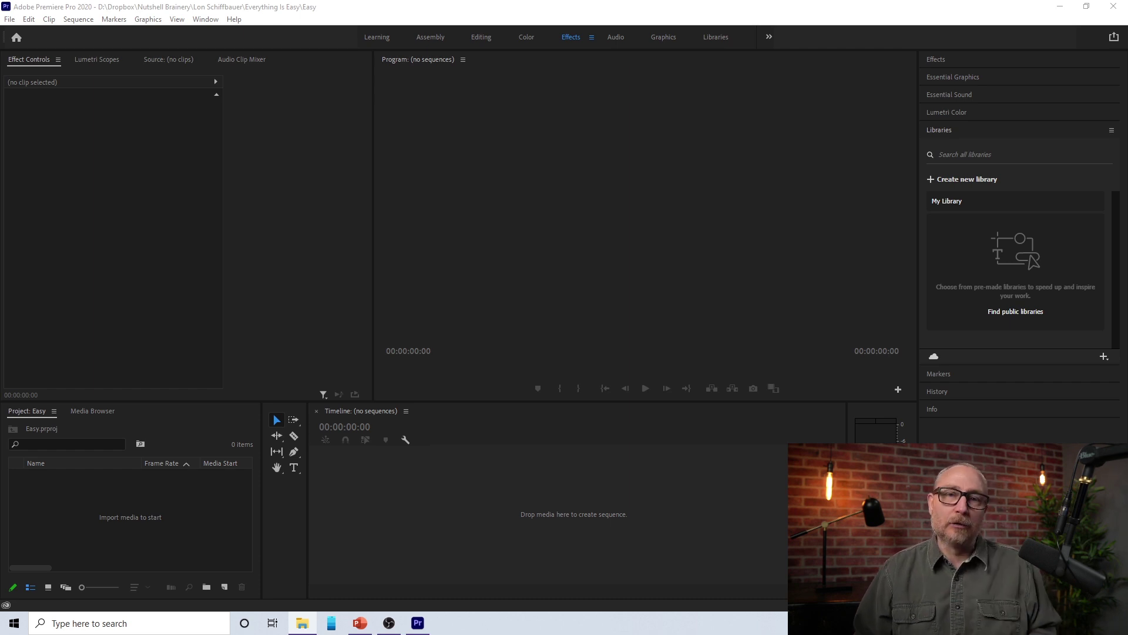
drag(0, 293, 131, 544)
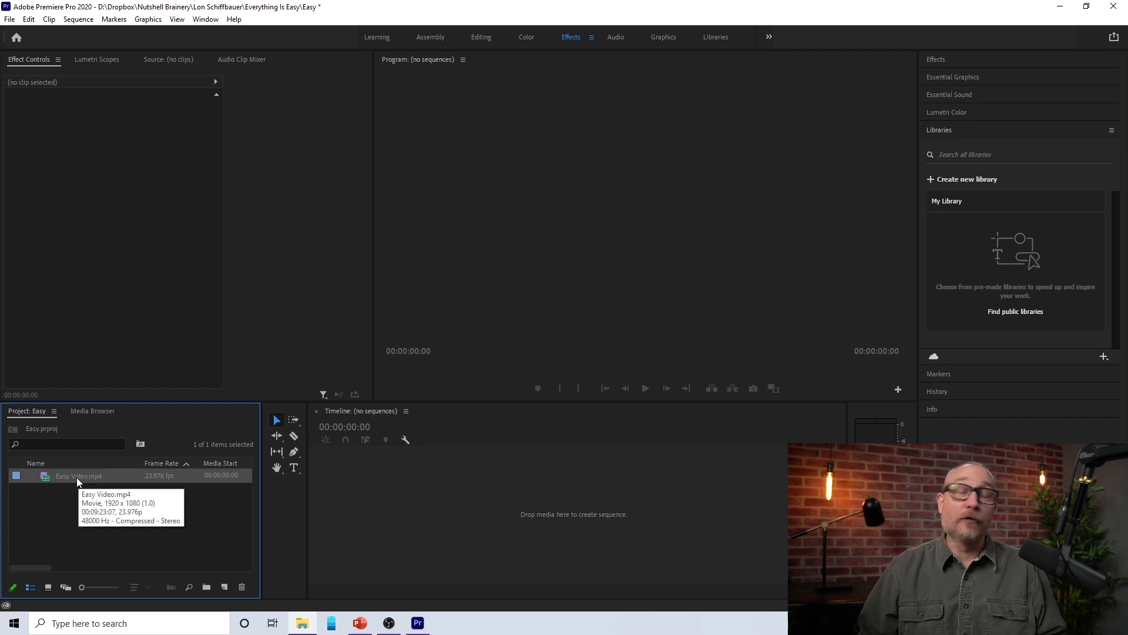
Create a sequence from Easy Video.mp4 and move the playhead to 00:00:48:08
drag(77, 477, 386, 516)
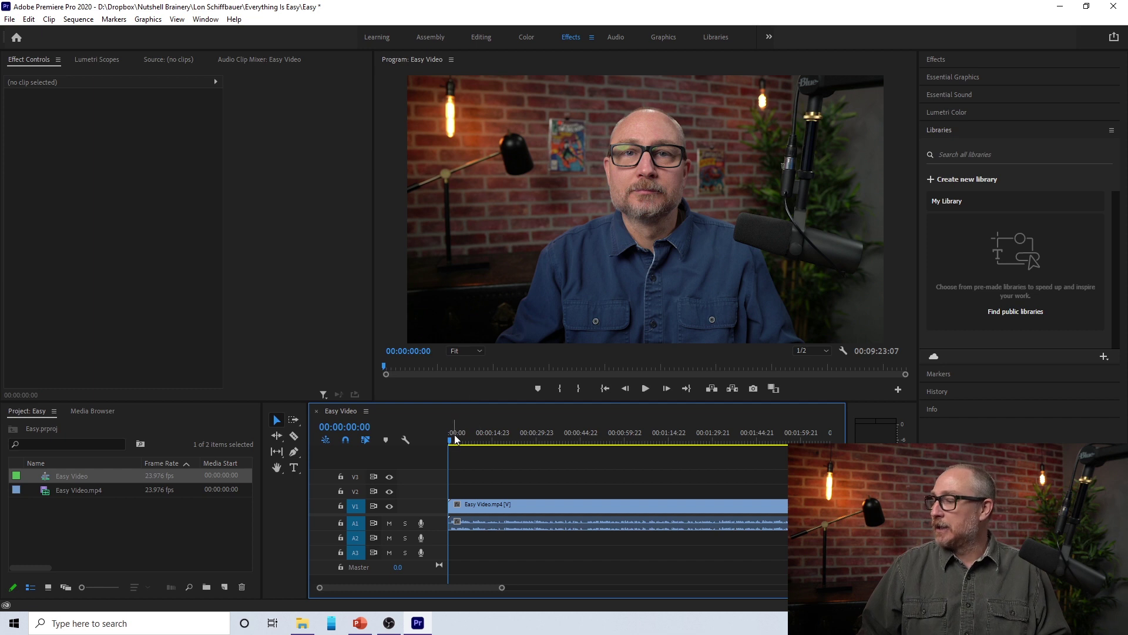
drag(450, 438, 593, 457)
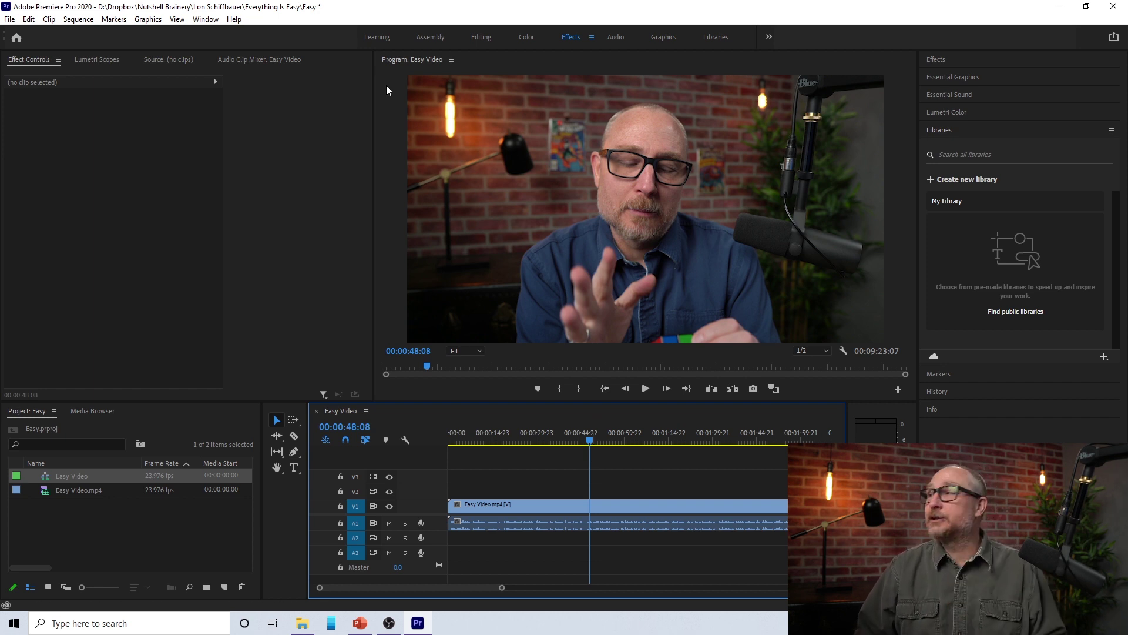
Switch to the MG Presentation in PowerPoint and look through its three slides
click(1060, 8)
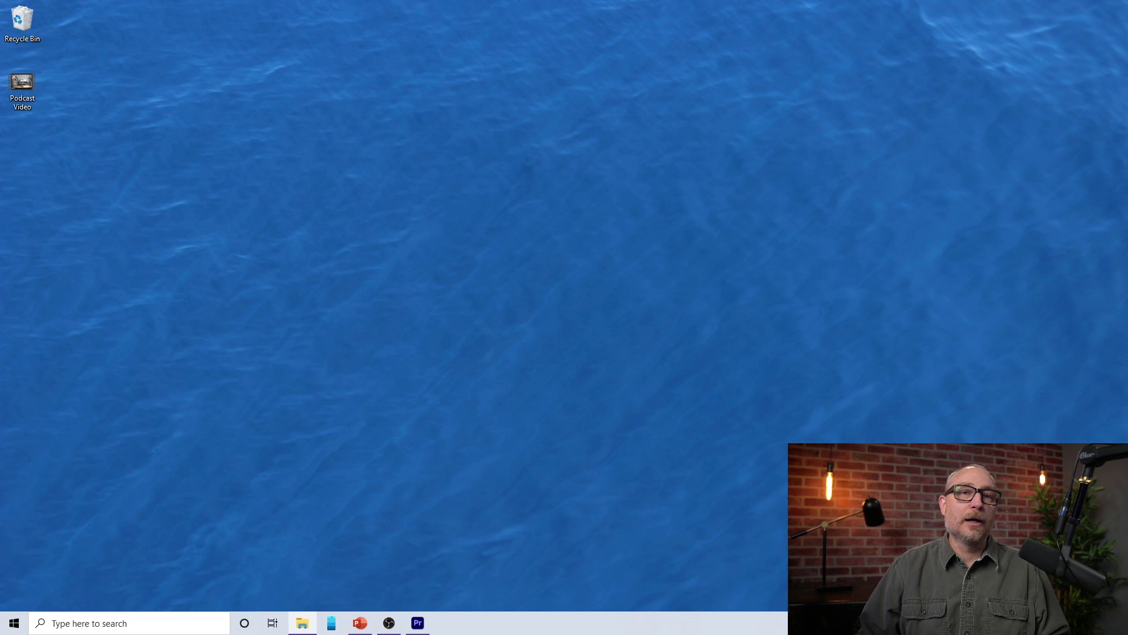
click(359, 623)
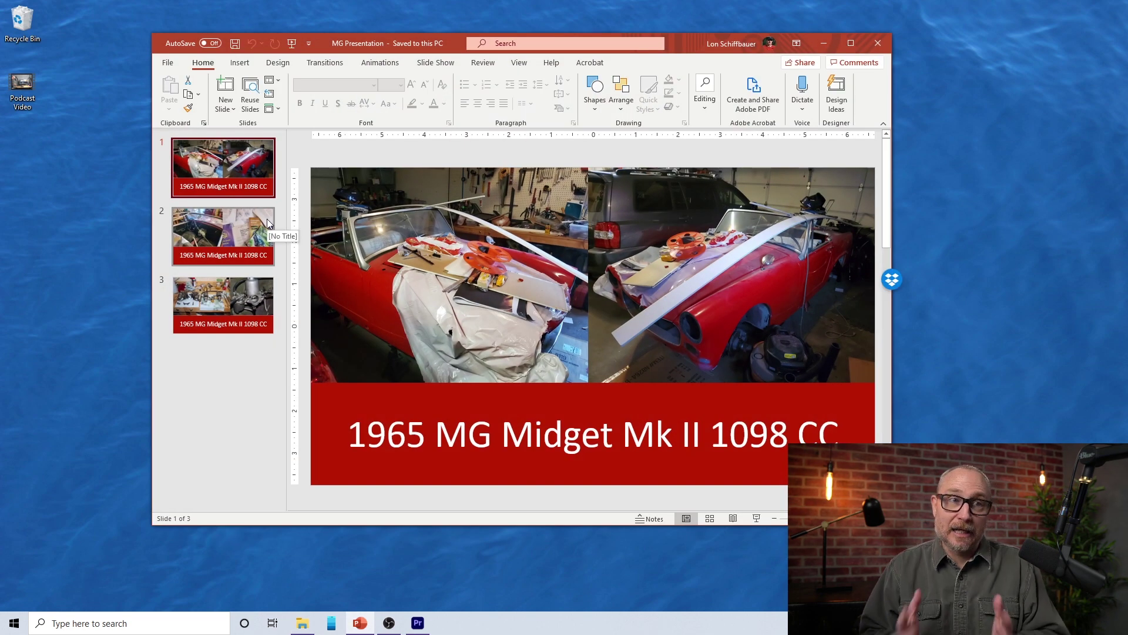
drag(446, 42, 345, 37)
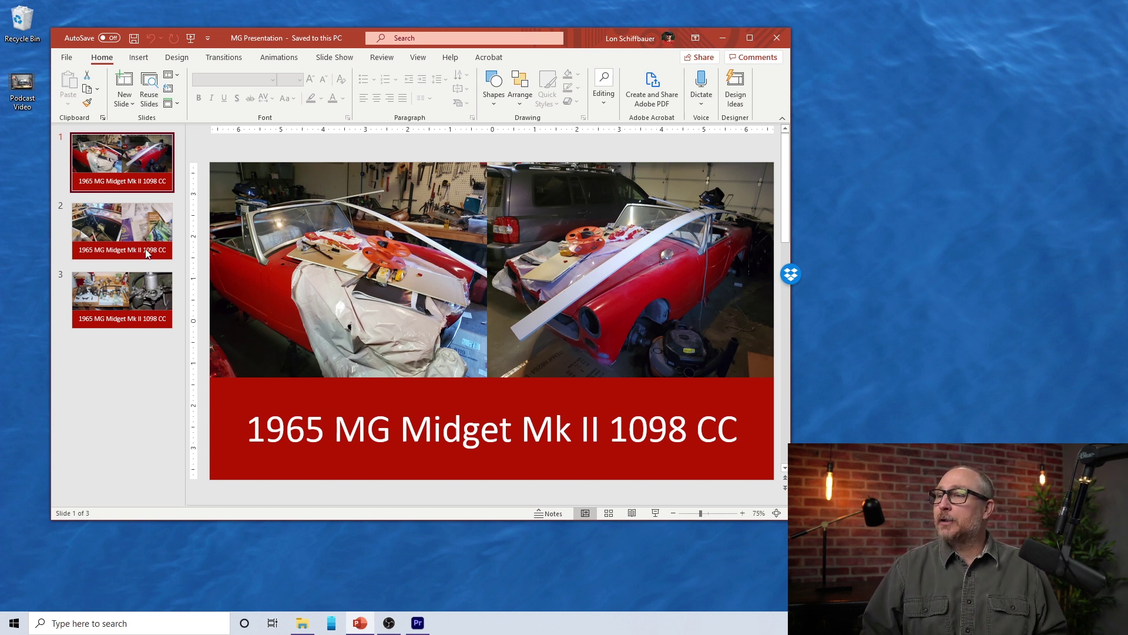
click(121, 231)
click(132, 291)
click(122, 169)
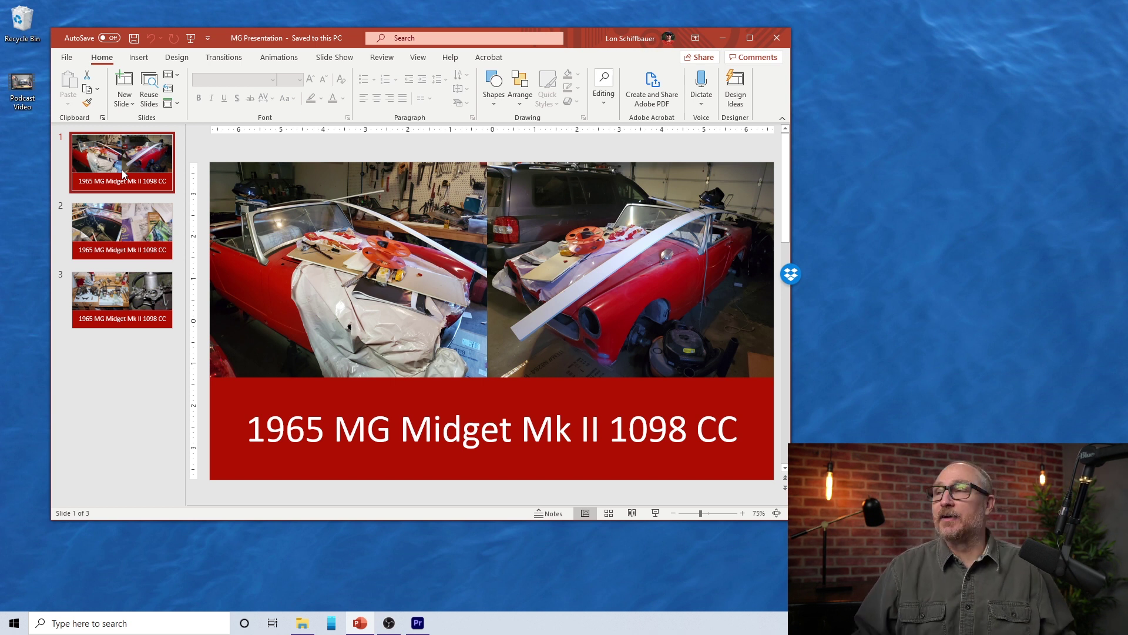
Start exporting the presentation as image files in the PNG Portable Network Graphics format
click(66, 57)
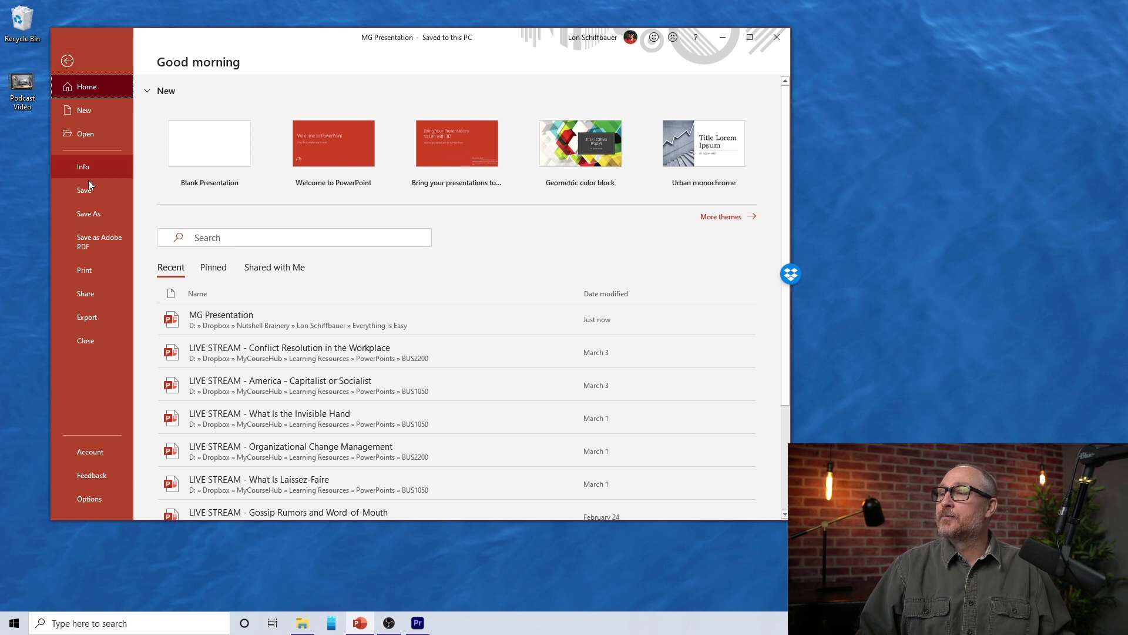
click(87, 317)
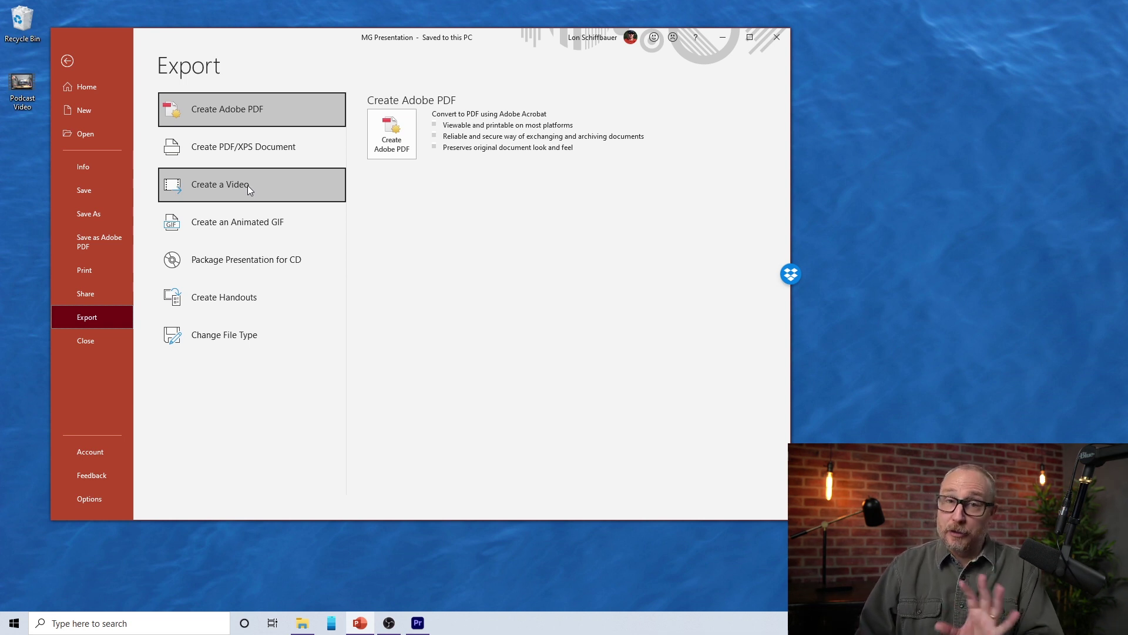
click(243, 340)
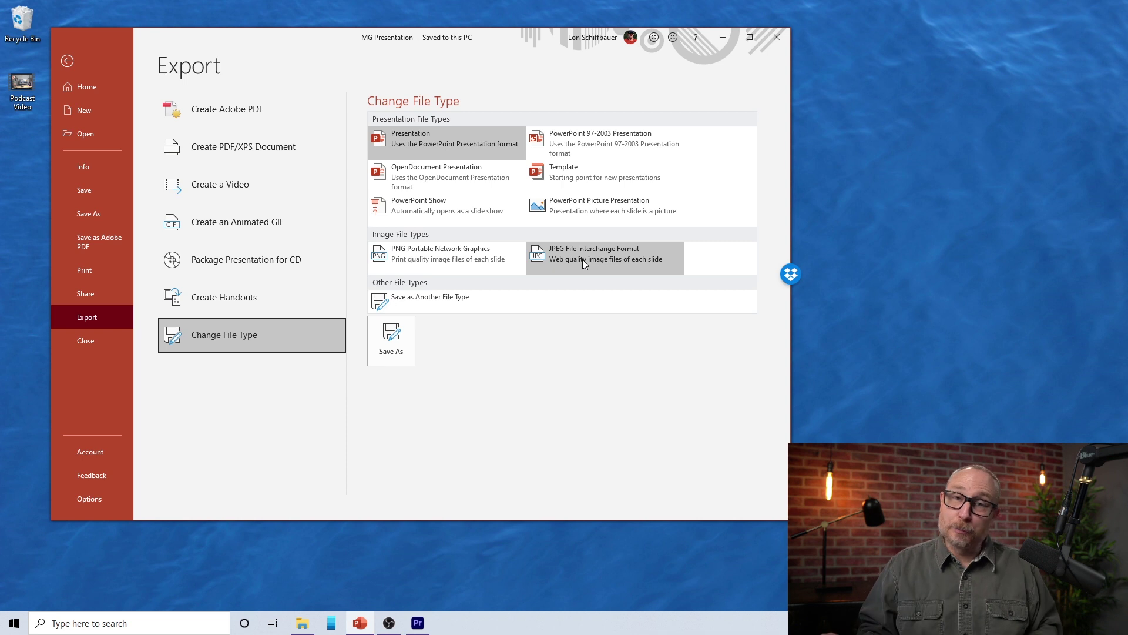
click(449, 262)
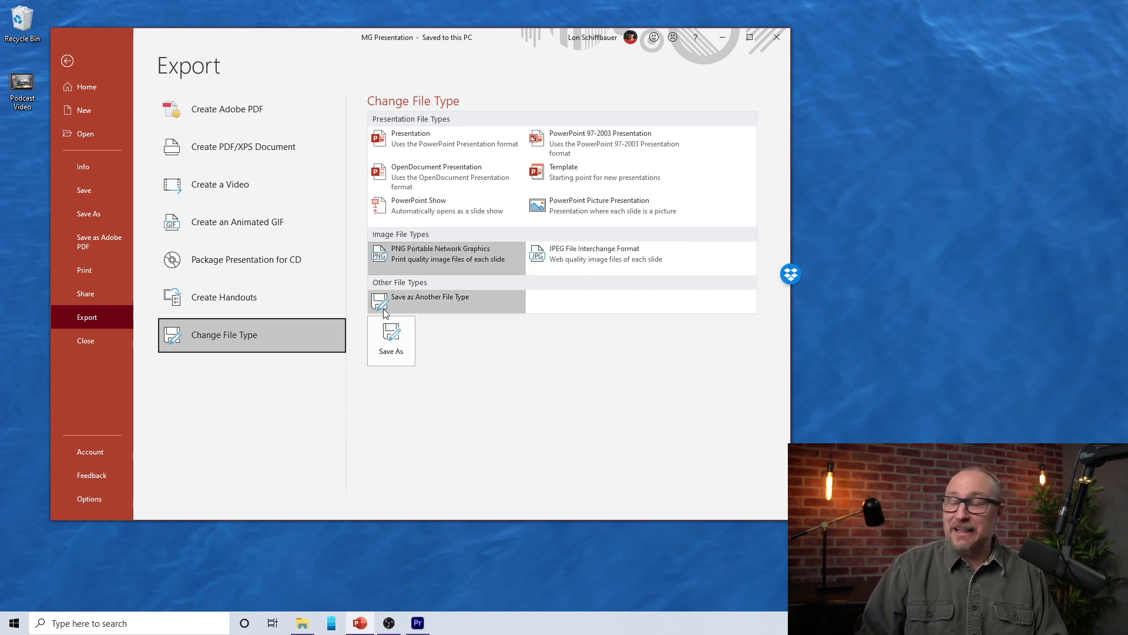
click(393, 343)
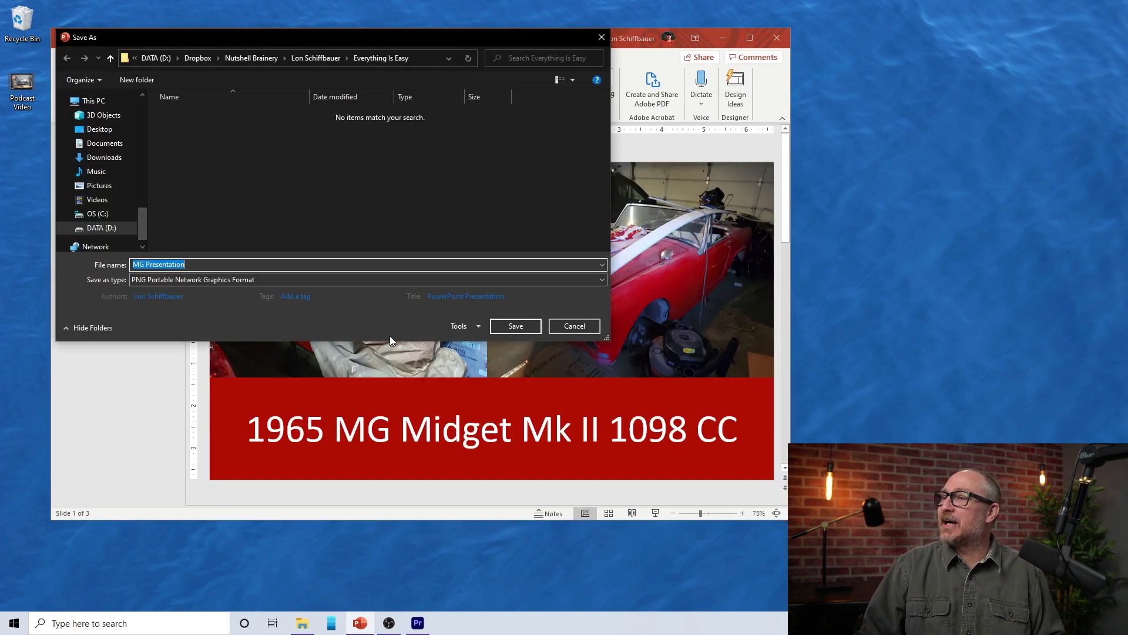
Name the export MG Presentation Graphics and save all slides as separate images
click(196, 265)
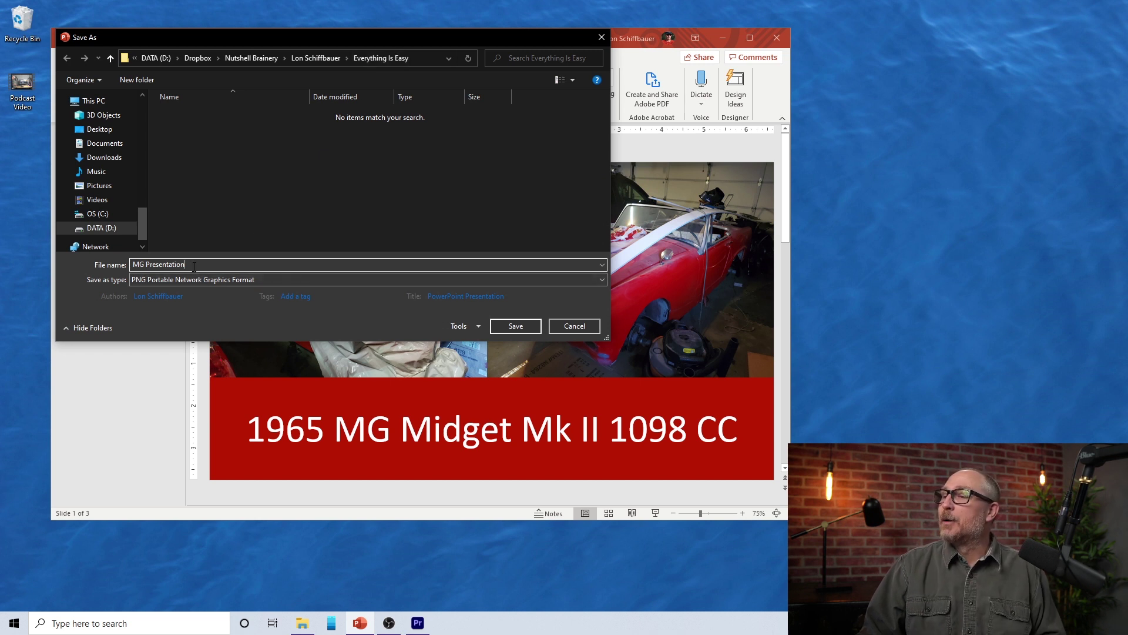
text(Gra)
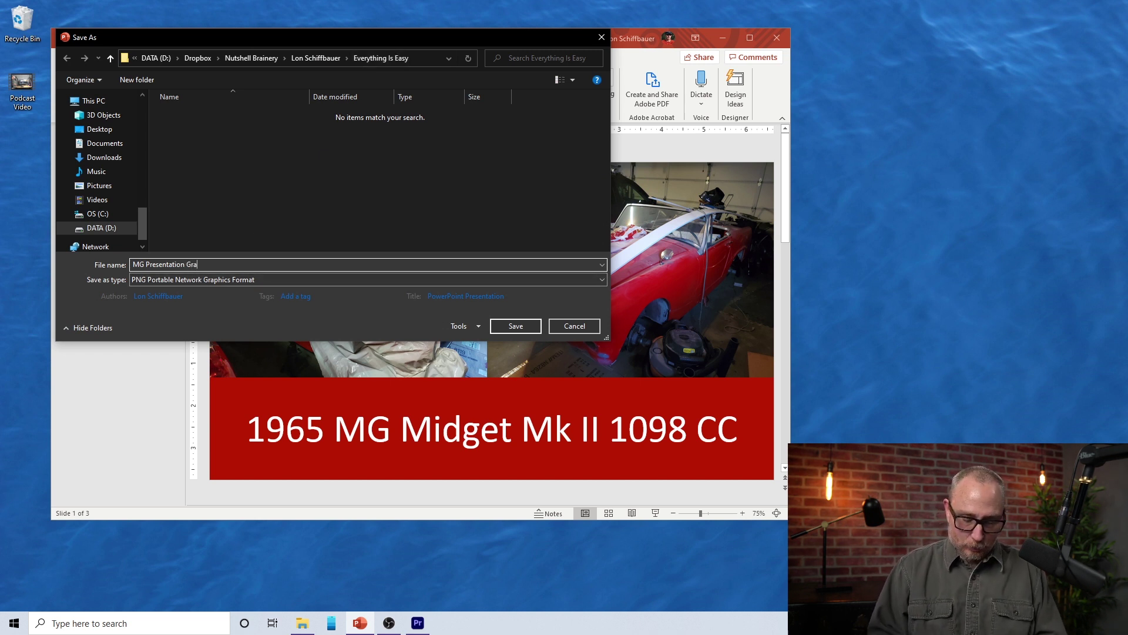
text(phics)
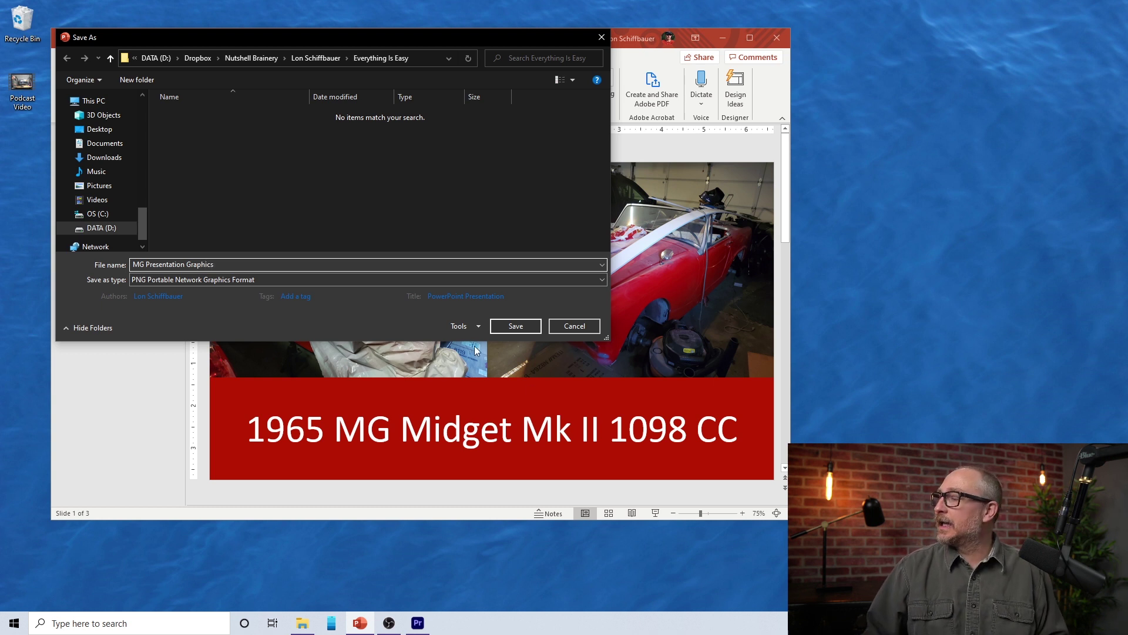
click(509, 327)
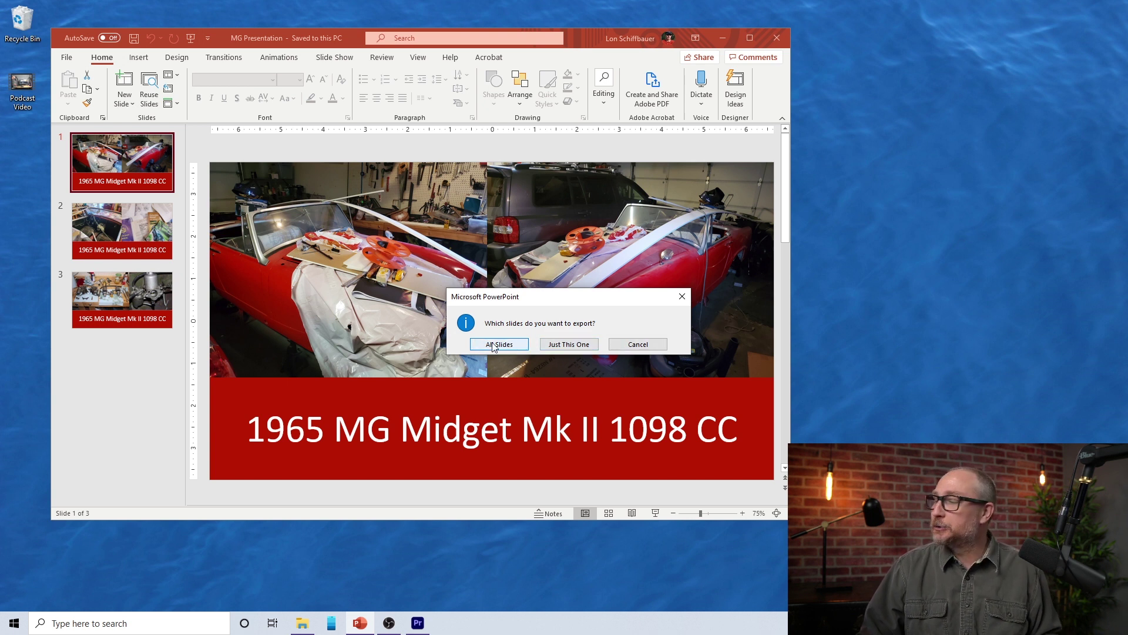
click(495, 345)
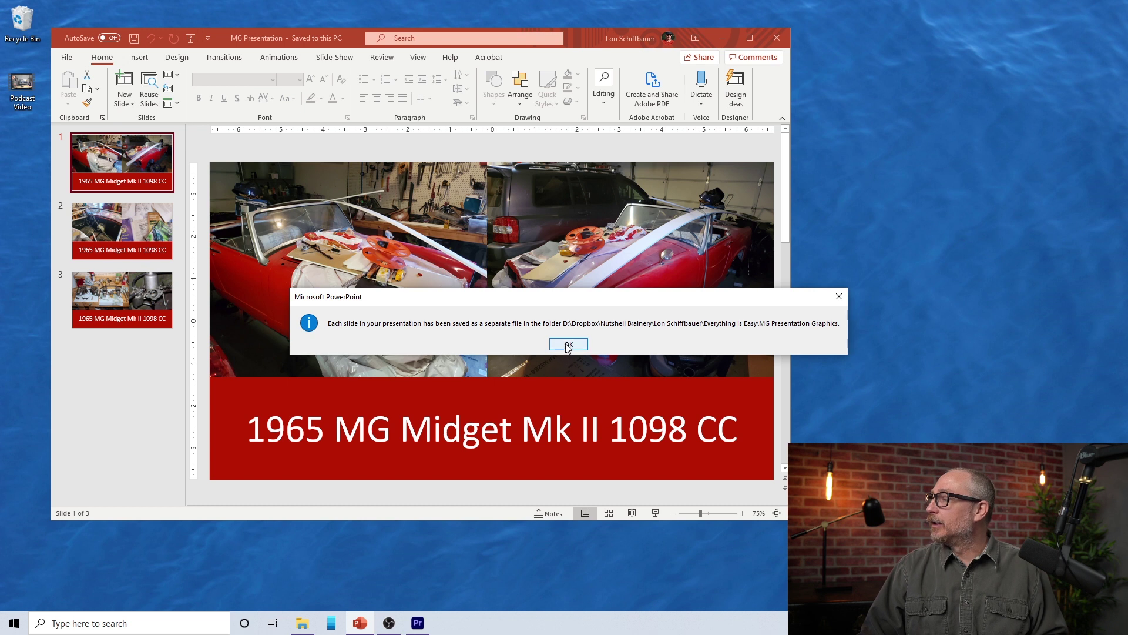
click(568, 346)
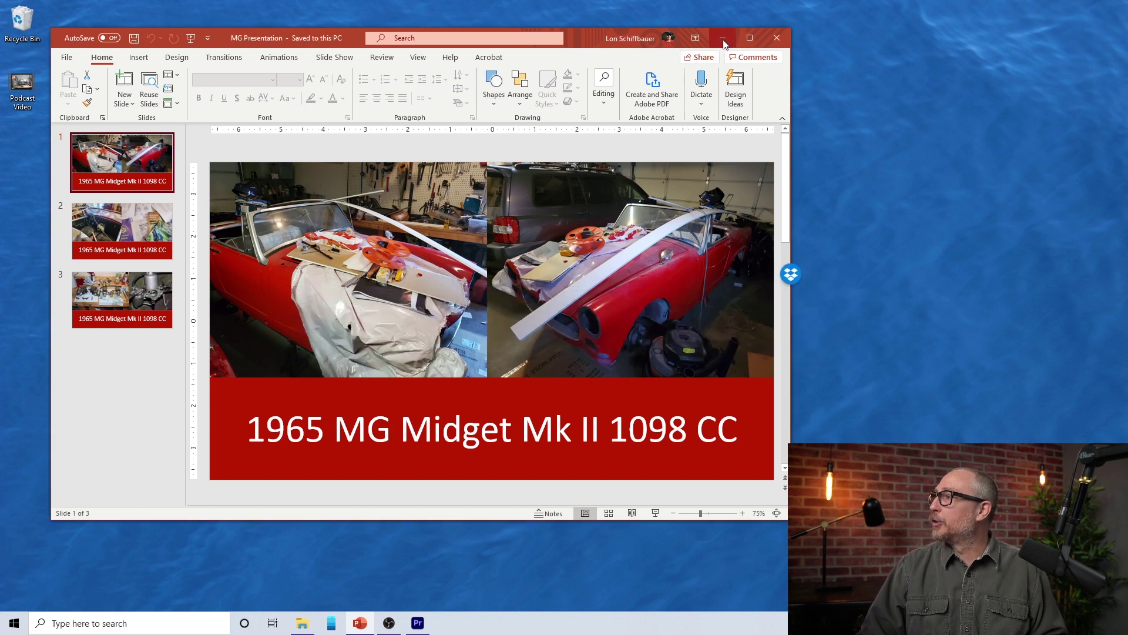
Open the MG Presentation Graphics folder in File Explorer and check the exported Slide1, Slide2 and Slide3 images
click(723, 39)
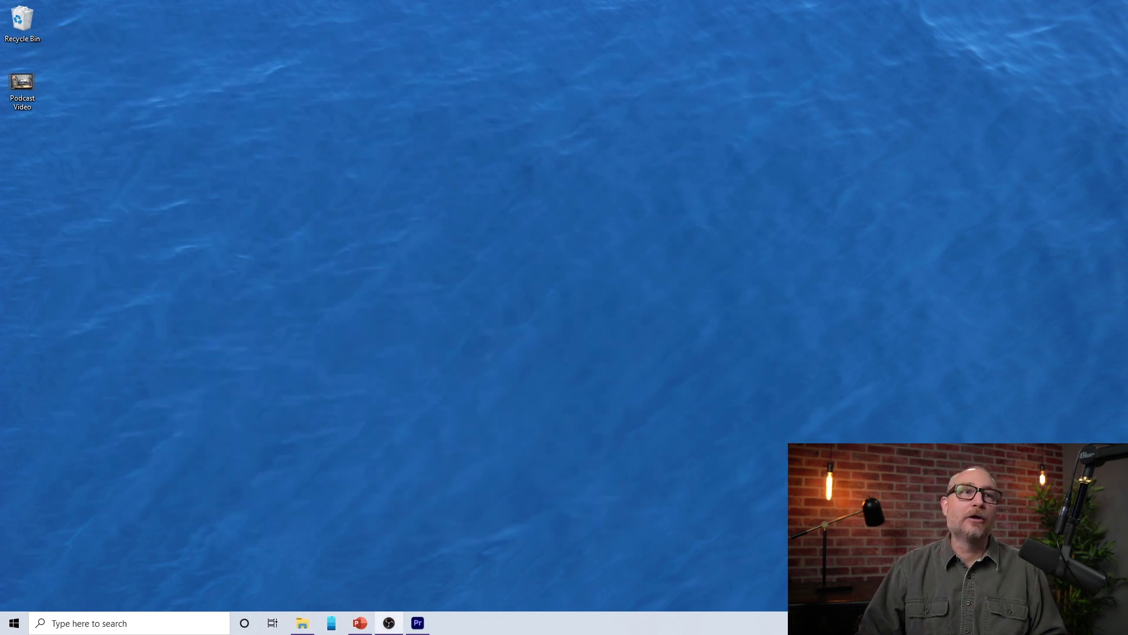
click(302, 623)
drag(647, 133, 432, 85)
mouse_move(302, 163)
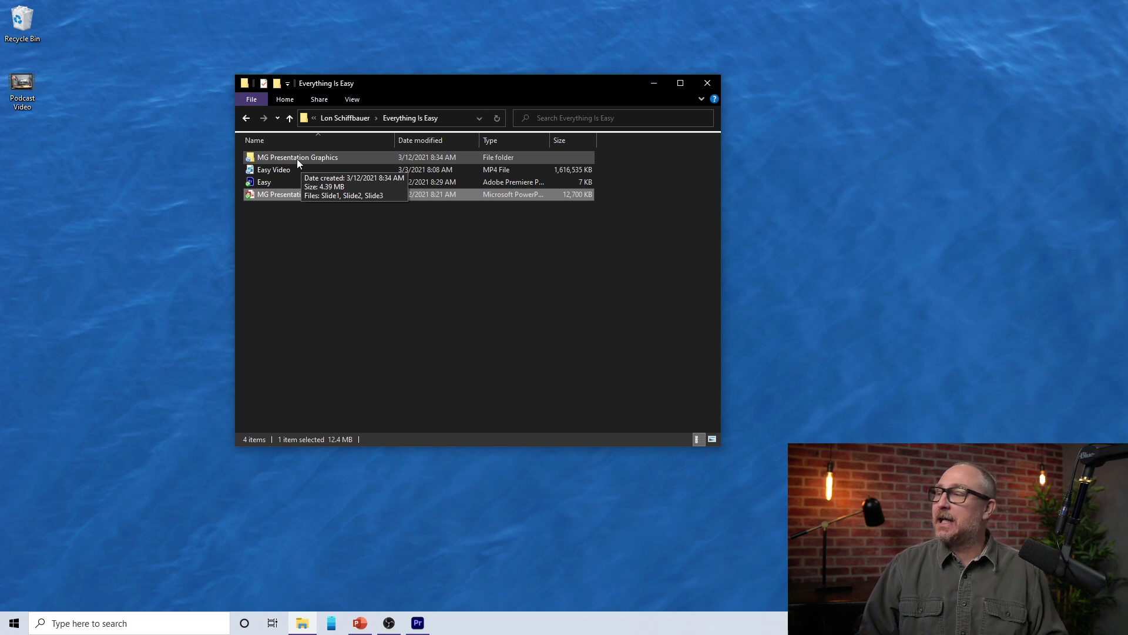
double_click(297, 159)
click(276, 175)
click(338, 178)
click(418, 178)
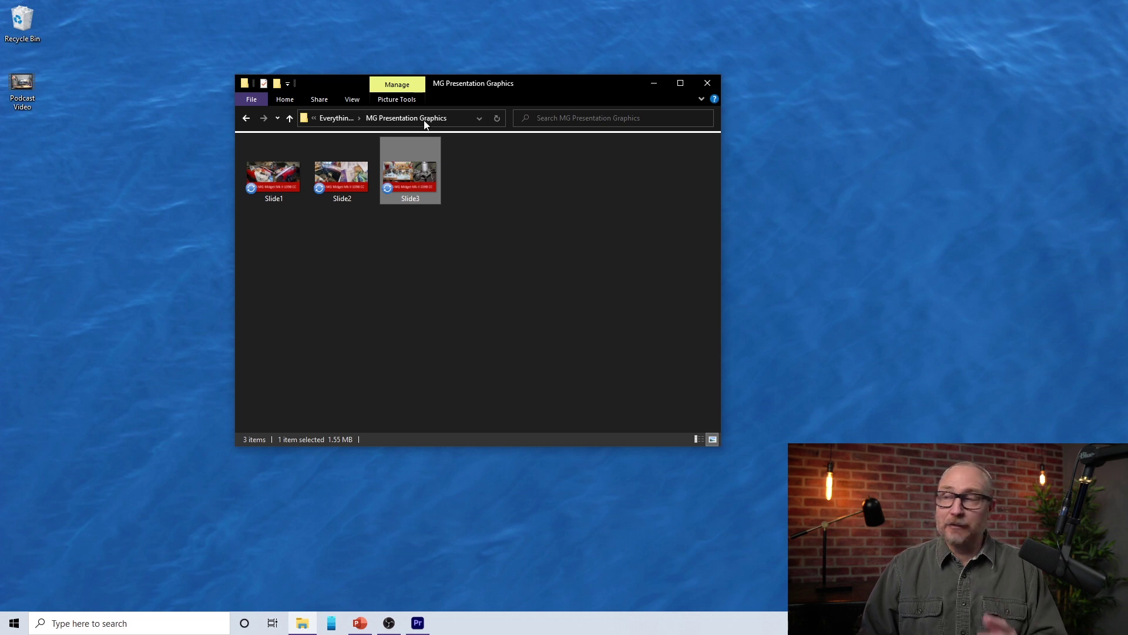
drag(558, 88, 0, 165)
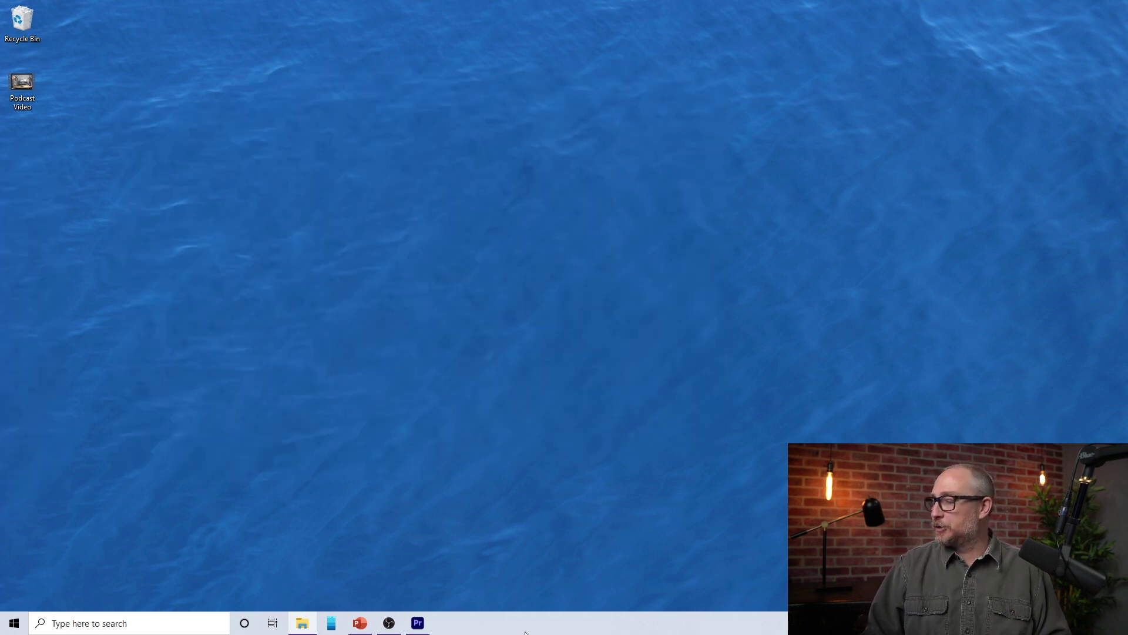
Return to Premiere Pro and import Slide1.PNG, Slide2.PNG and Slide3.PNG into the project
click(417, 622)
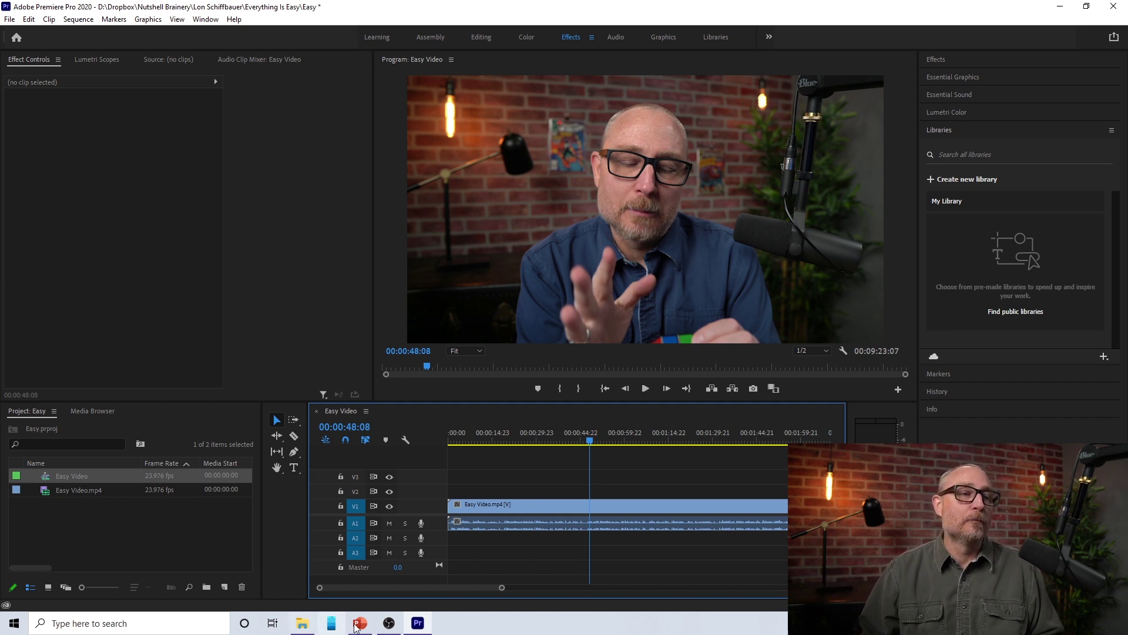
click(302, 623)
drag(787, 544, 130, 537)
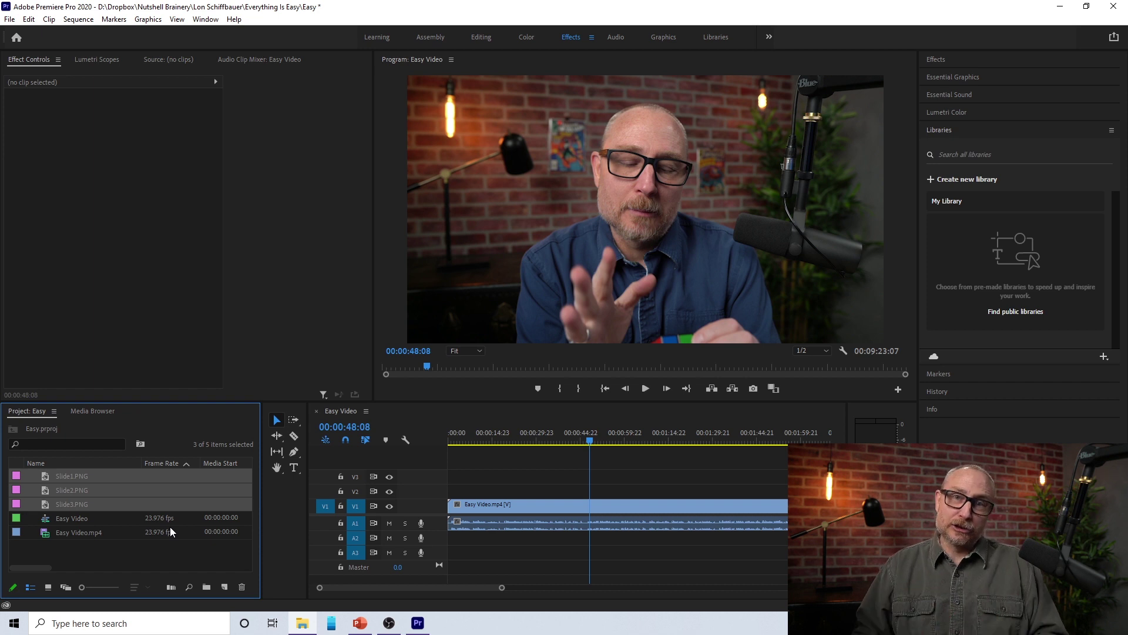
click(148, 558)
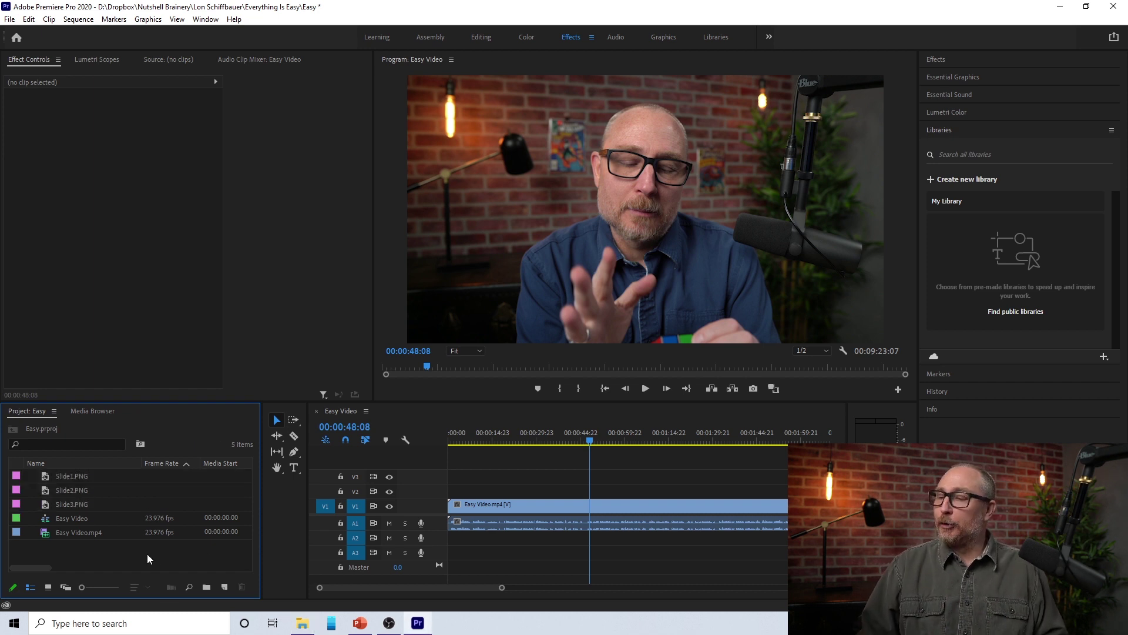
Place Slide1.PNG on track V2 starting at about 00:00:51:04 and move the playhead over it to 00:00:52:18
click(79, 477)
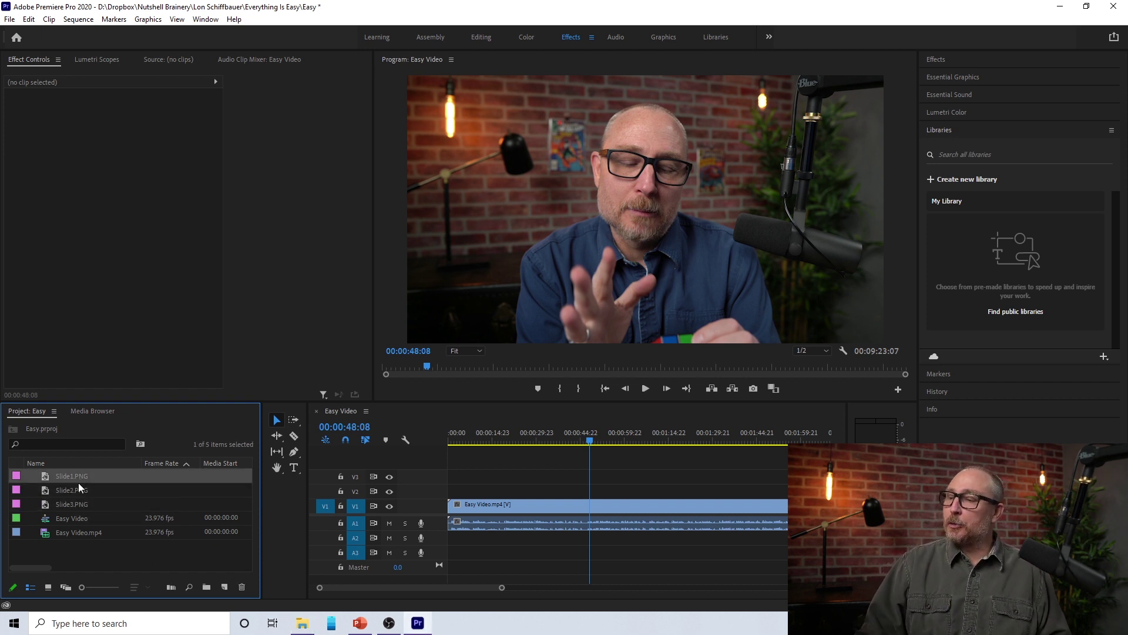
click(79, 489)
click(77, 504)
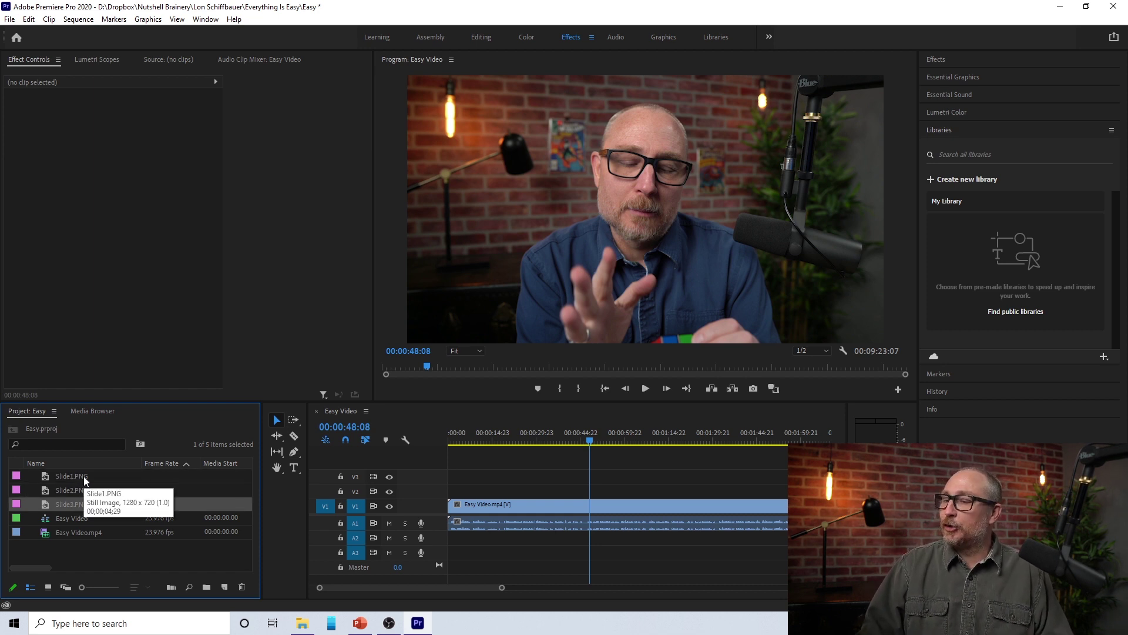
click(83, 475)
drag(83, 476, 606, 496)
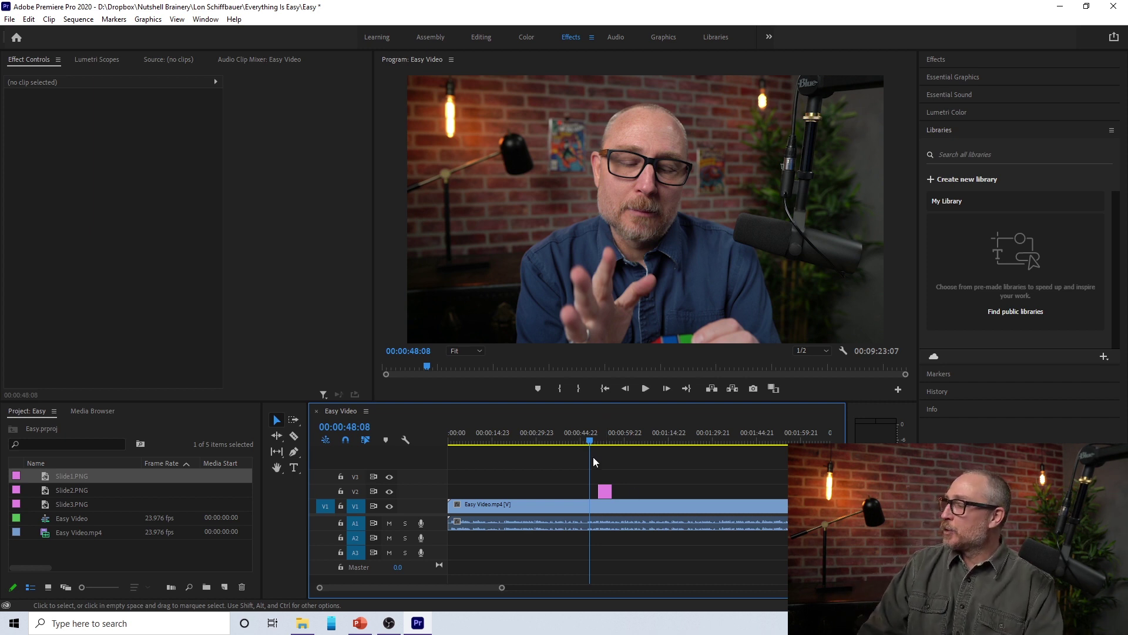
drag(590, 442, 603, 445)
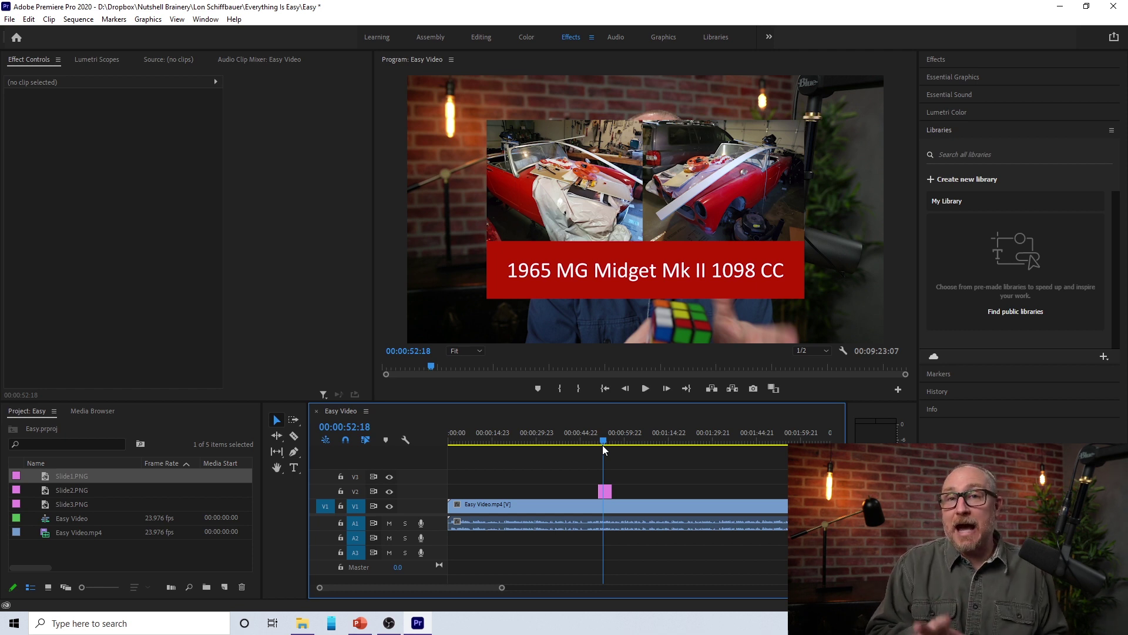
Set the scale of the Slide1.PNG clip on V2 to 150 so it fills the frame
click(606, 492)
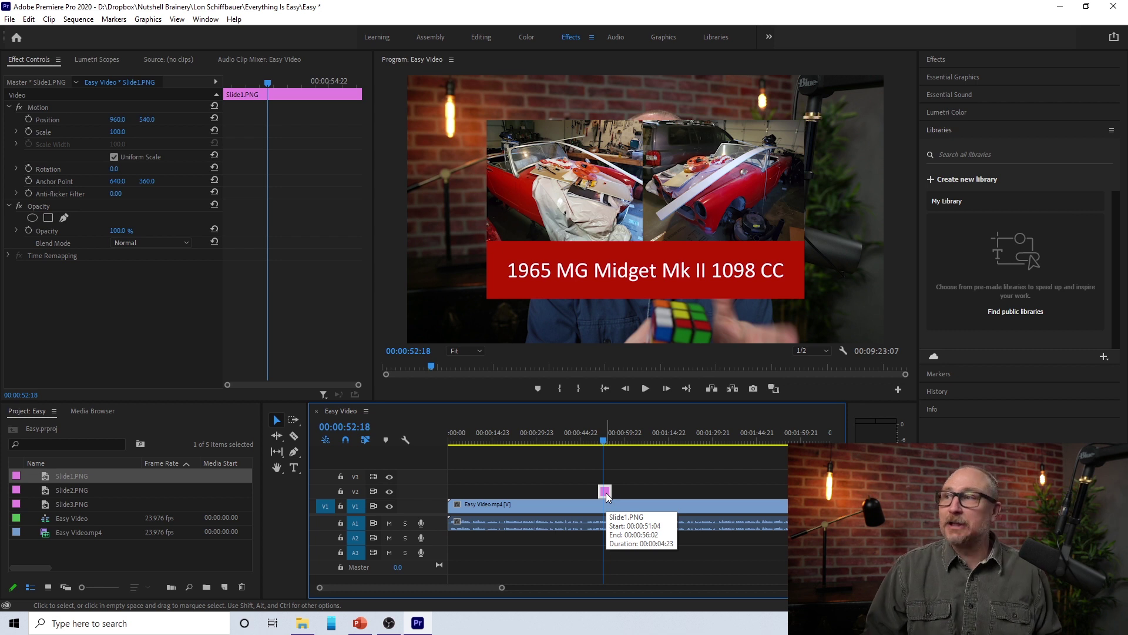
drag(120, 137, 152, 136)
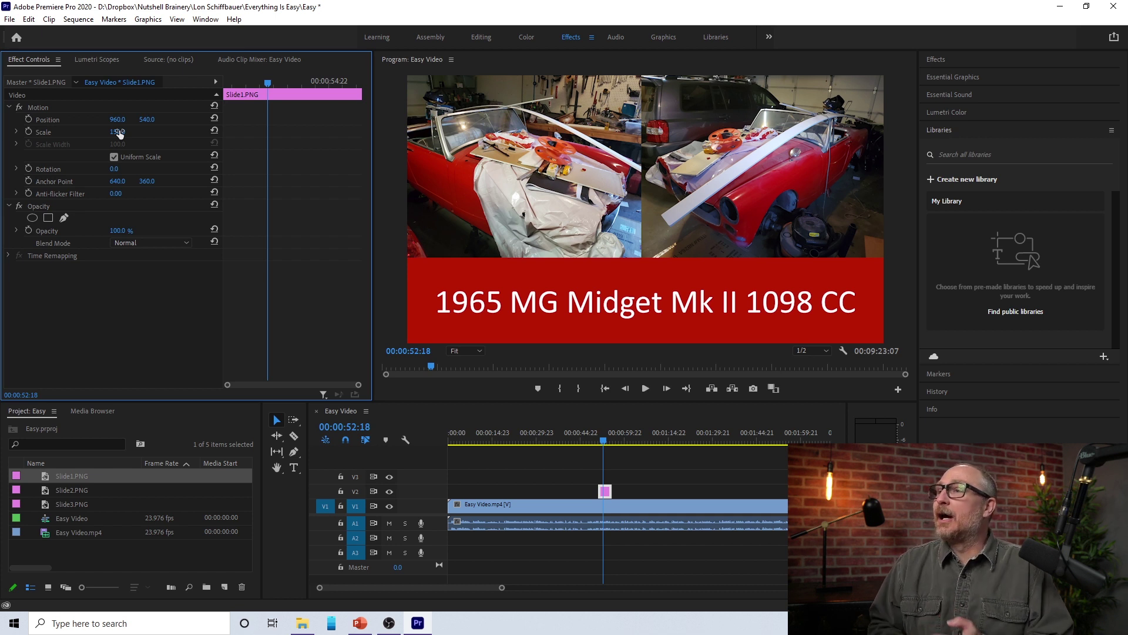
click(124, 130)
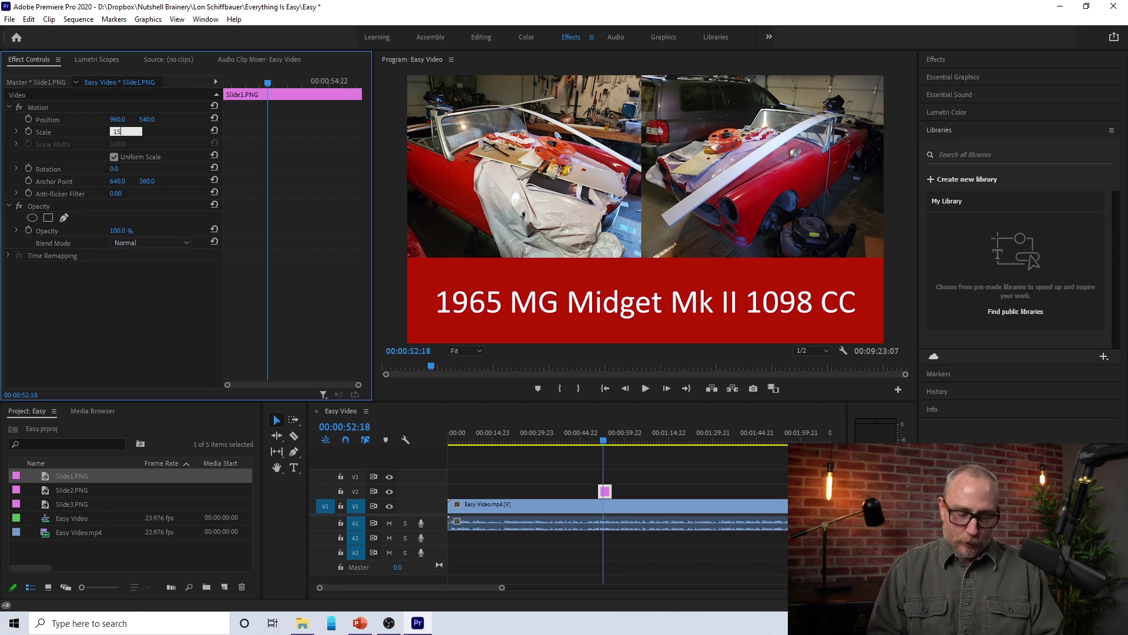
key(Return)
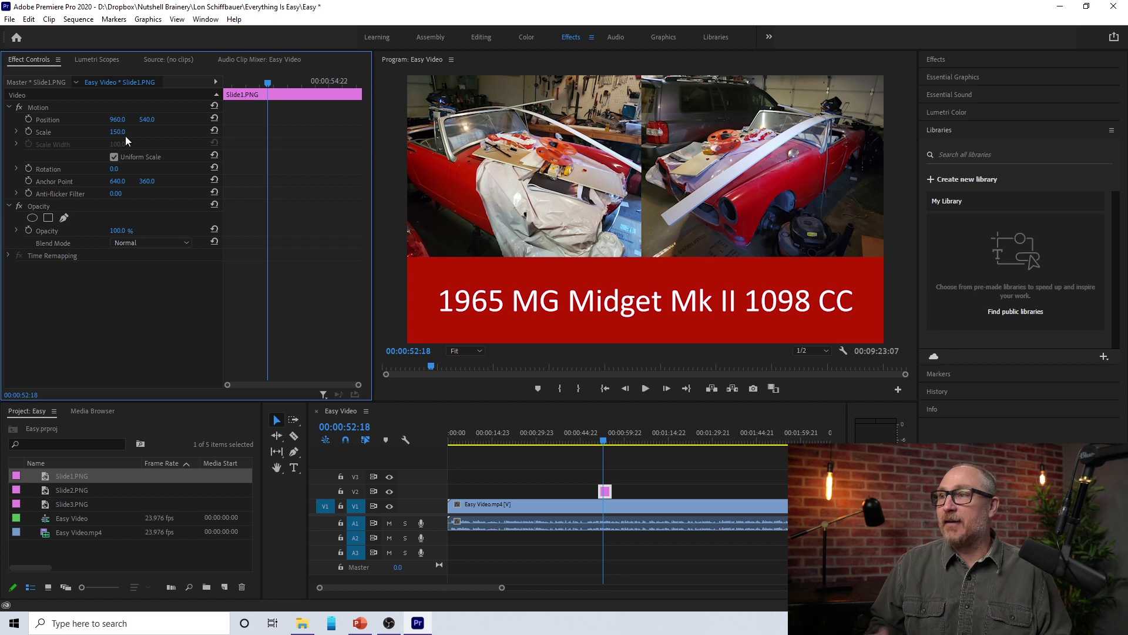
click(488, 508)
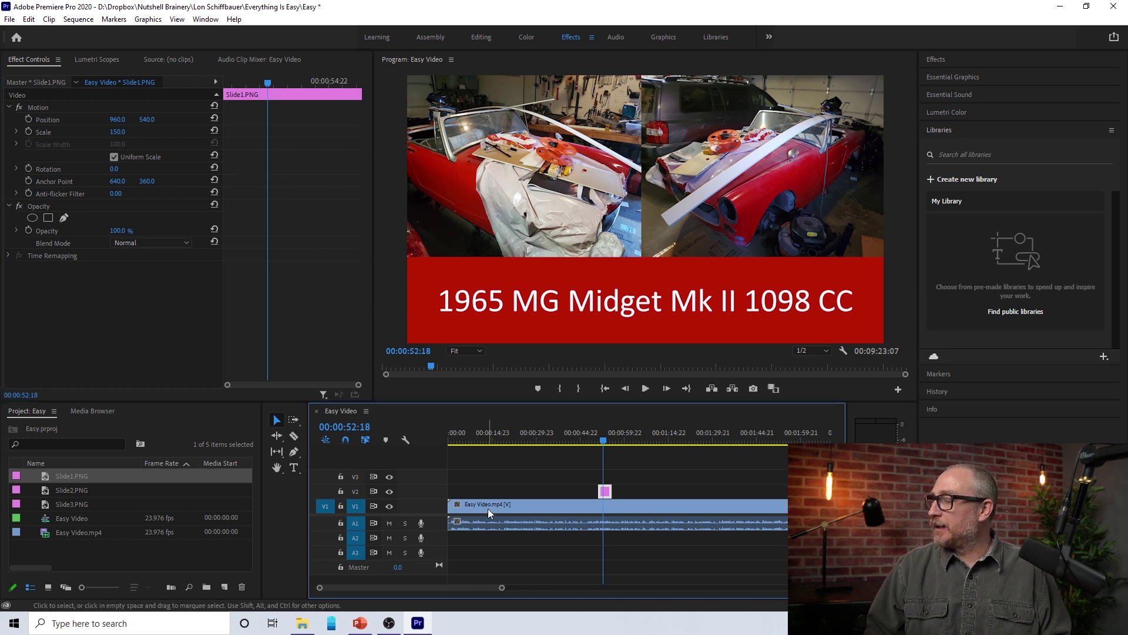
Check the frame size in the sequence settings of the Easy Video sequence and close them without changes
right_click(489, 509)
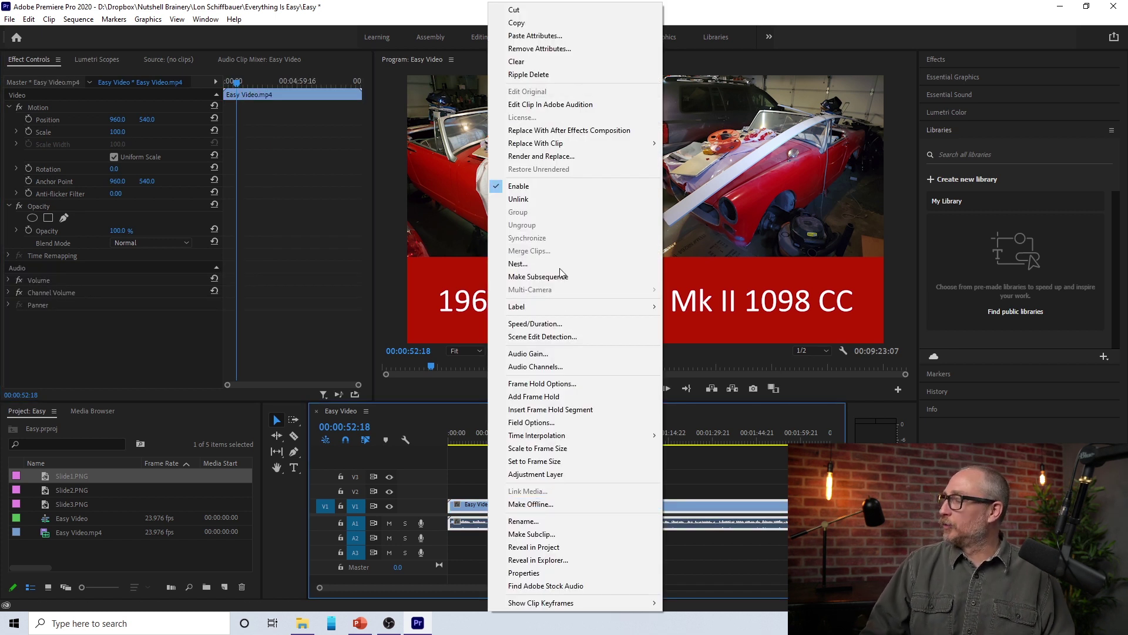
click(74, 521)
right_click(74, 521)
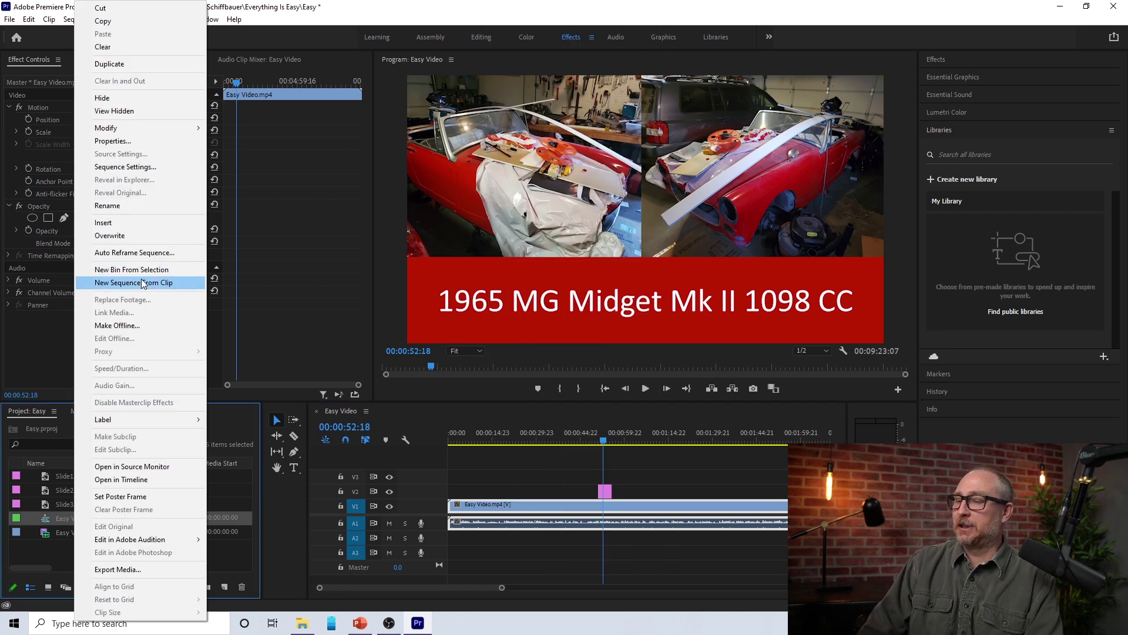
click(142, 169)
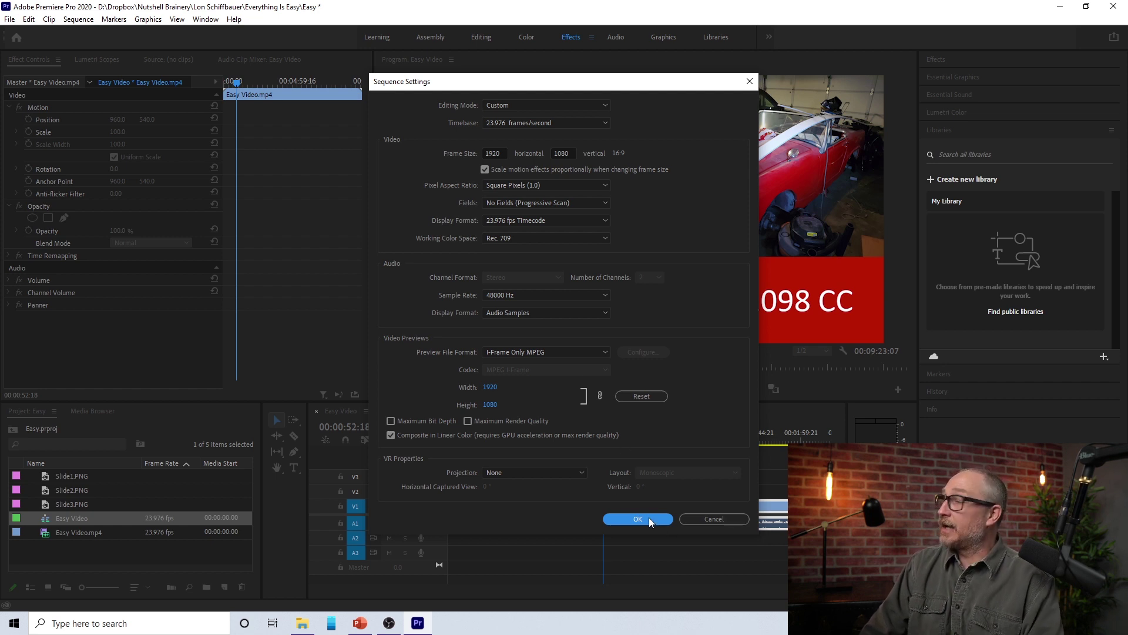
click(710, 519)
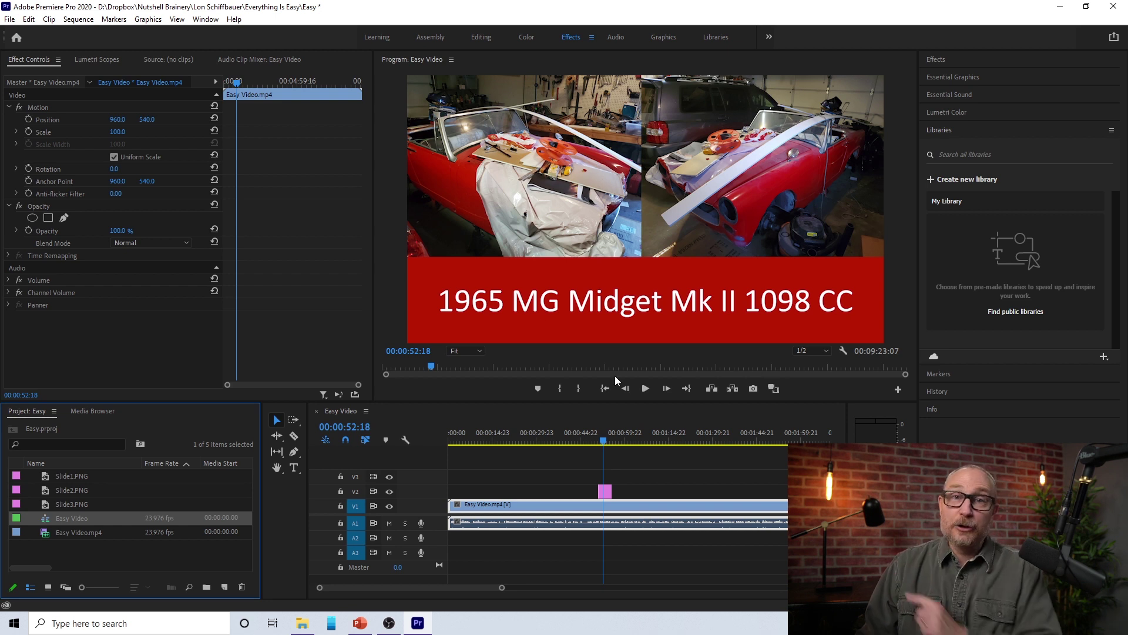
Move the playhead to 00:00:49:18 and play the sequence past the Slide1.PNG clip
click(604, 439)
drag(604, 440, 595, 441)
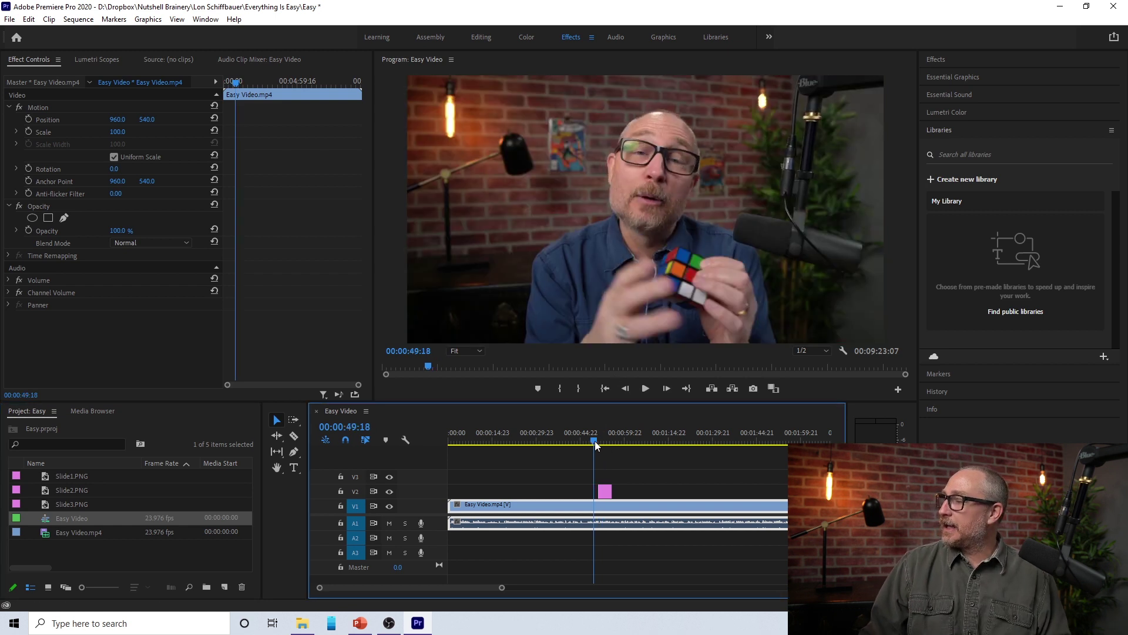
key(space)
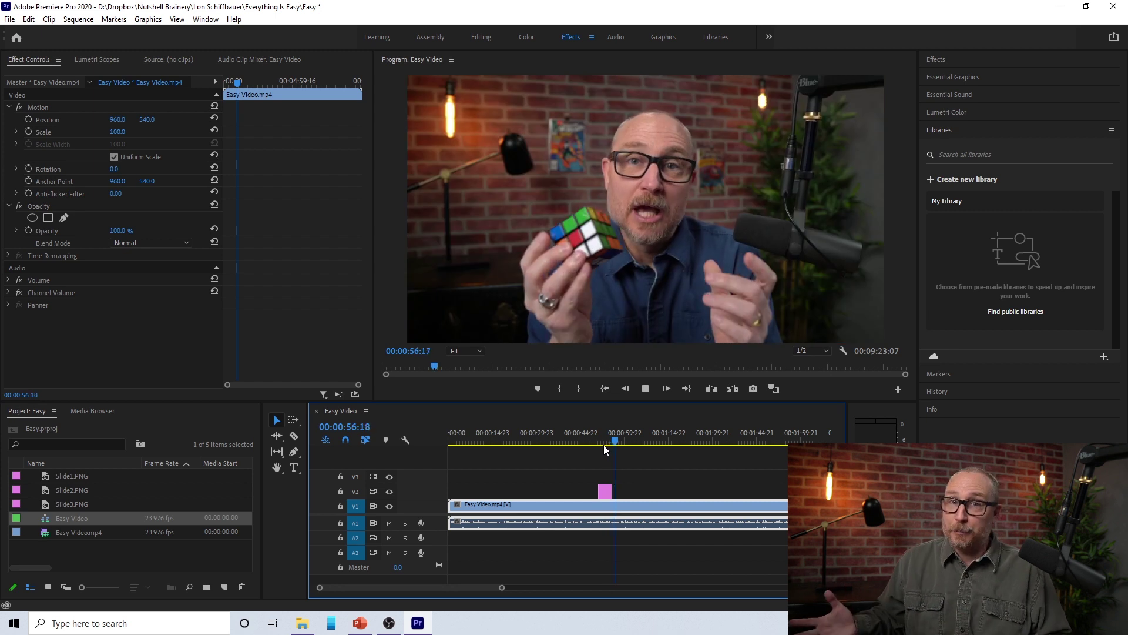
key(space)
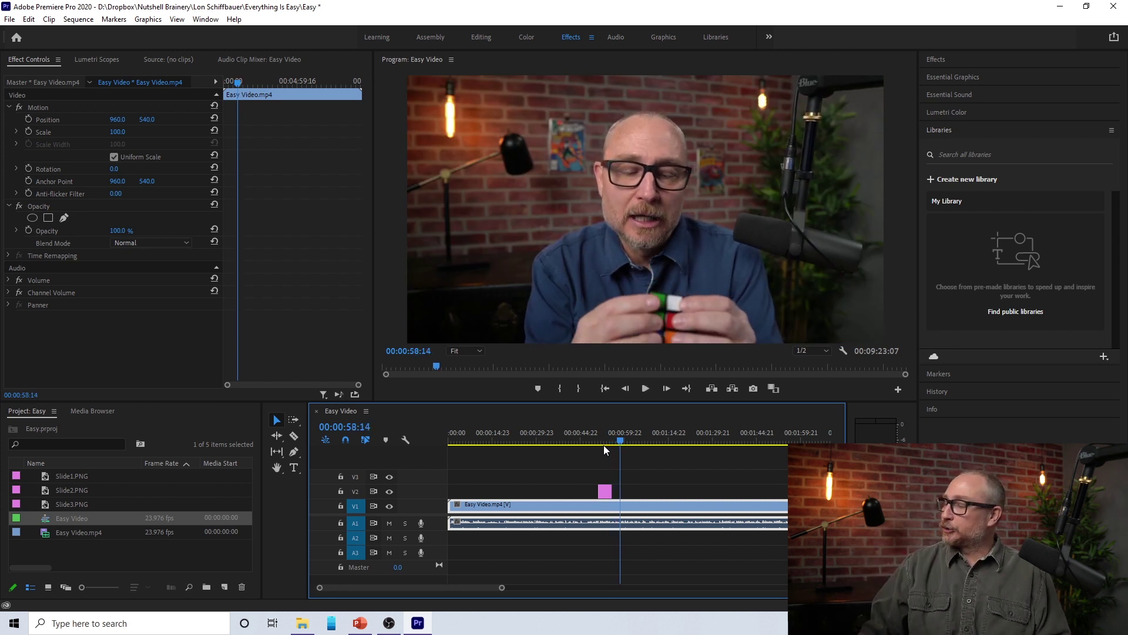
Shorten the Slide1.PNG clip on V2 by trimming its start to about 00:00:54, and play the sequence over it
click(607, 495)
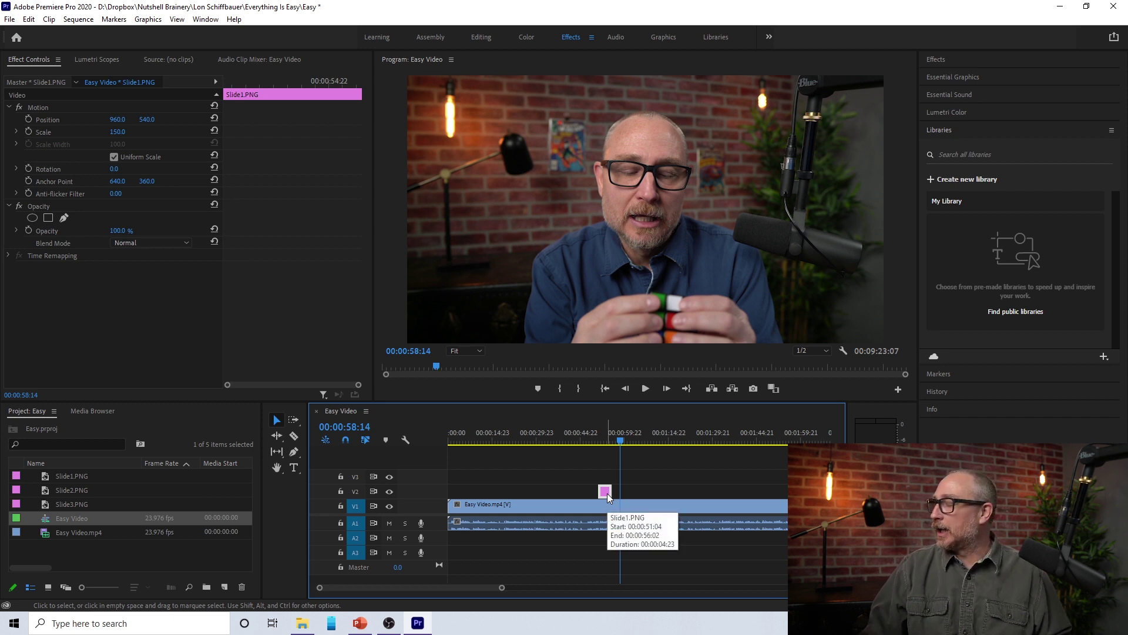
drag(603, 491, 596, 490)
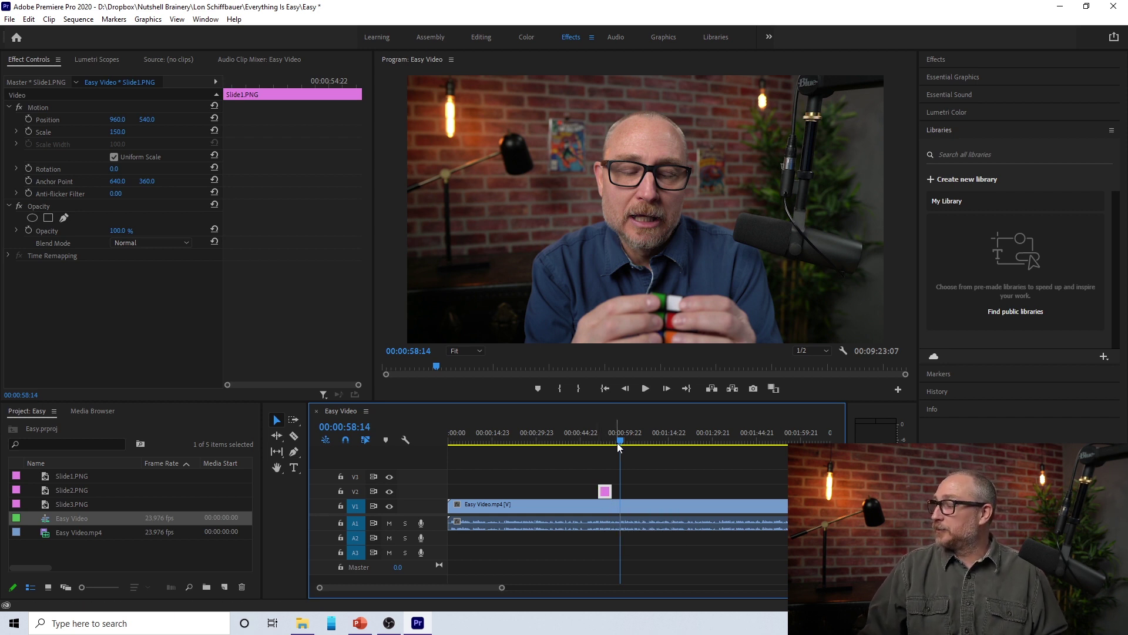
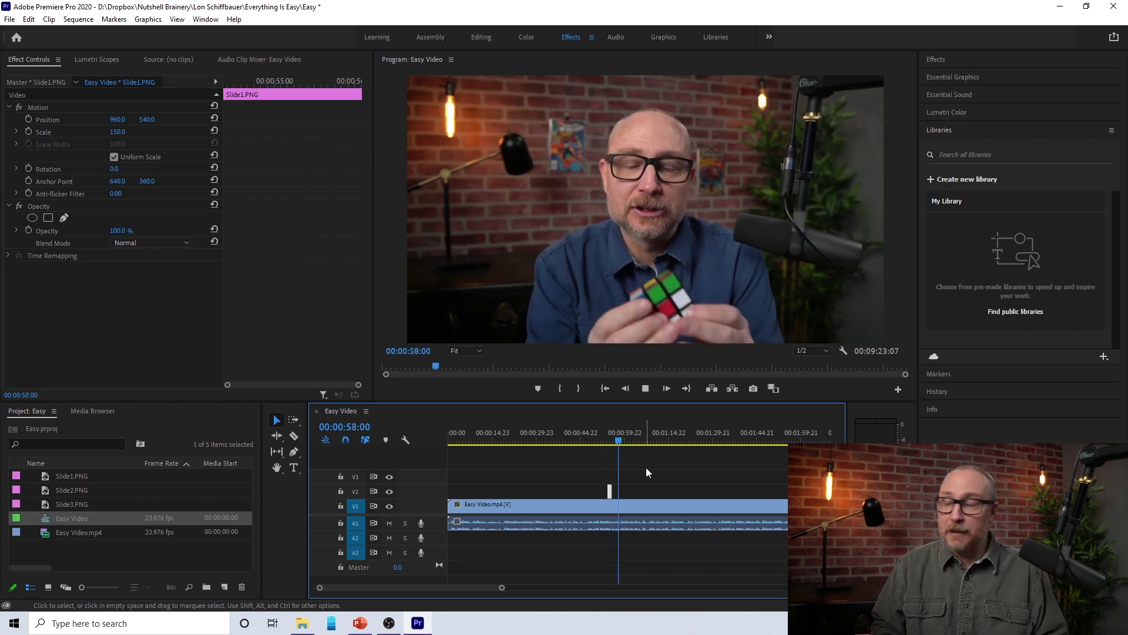
key(space)
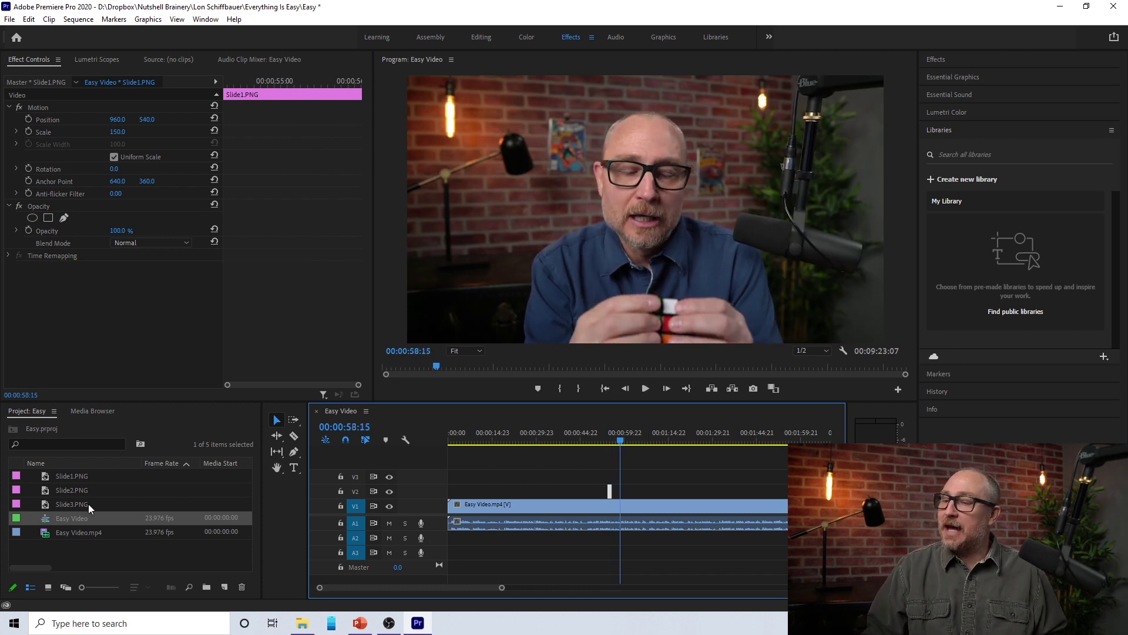
Move the playhead to 00:00:54:23 over Slide1.PNG and set the clip's scale to 100
click(617, 439)
drag(619, 441, 610, 439)
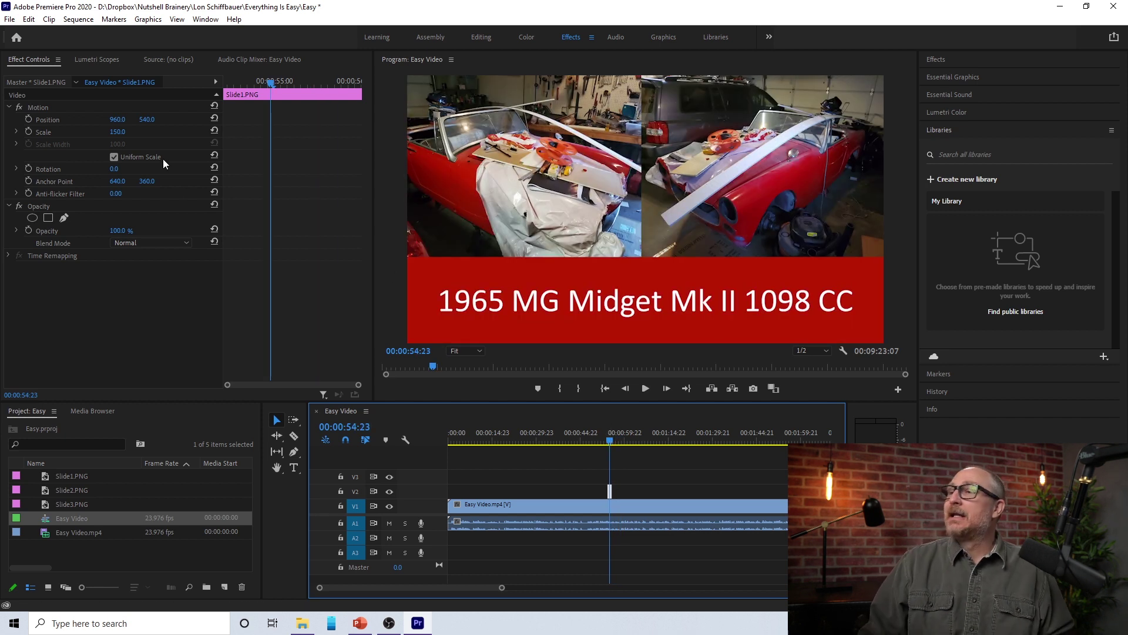
click(118, 132)
text(1)
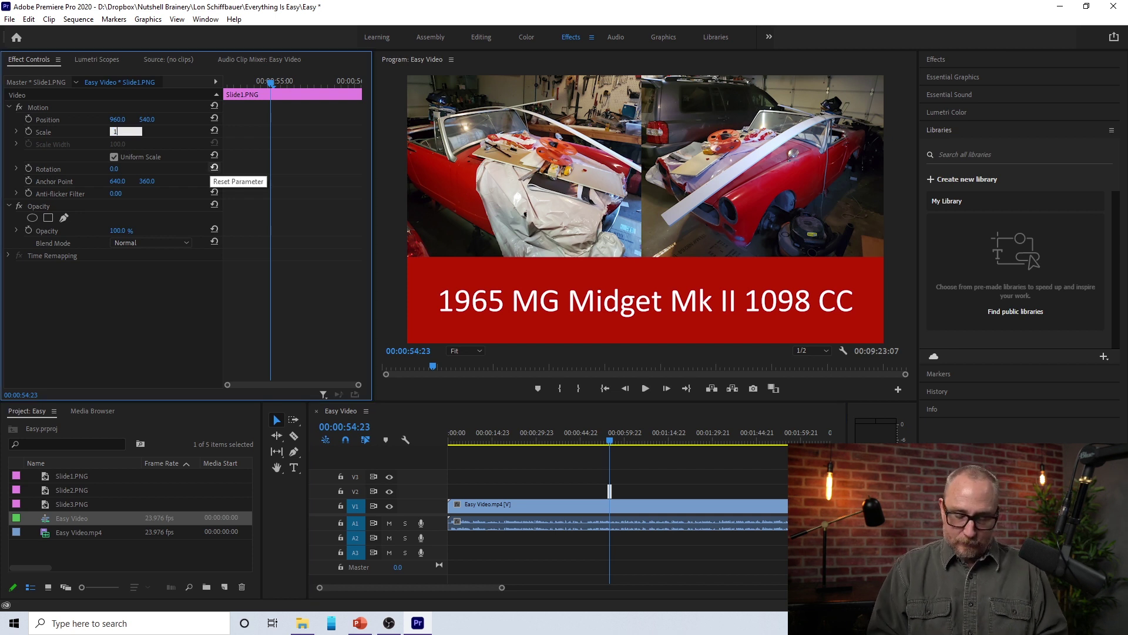
key(Return)
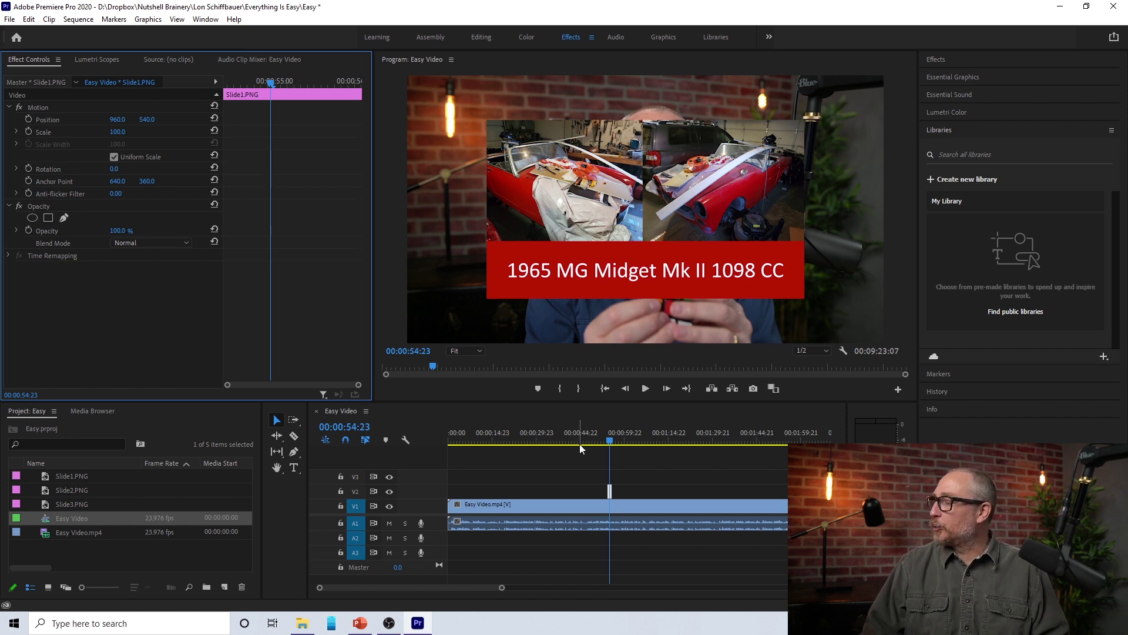
Reduce the scale of the Slide1.PNG clip to 50 for a small overlay
click(118, 132)
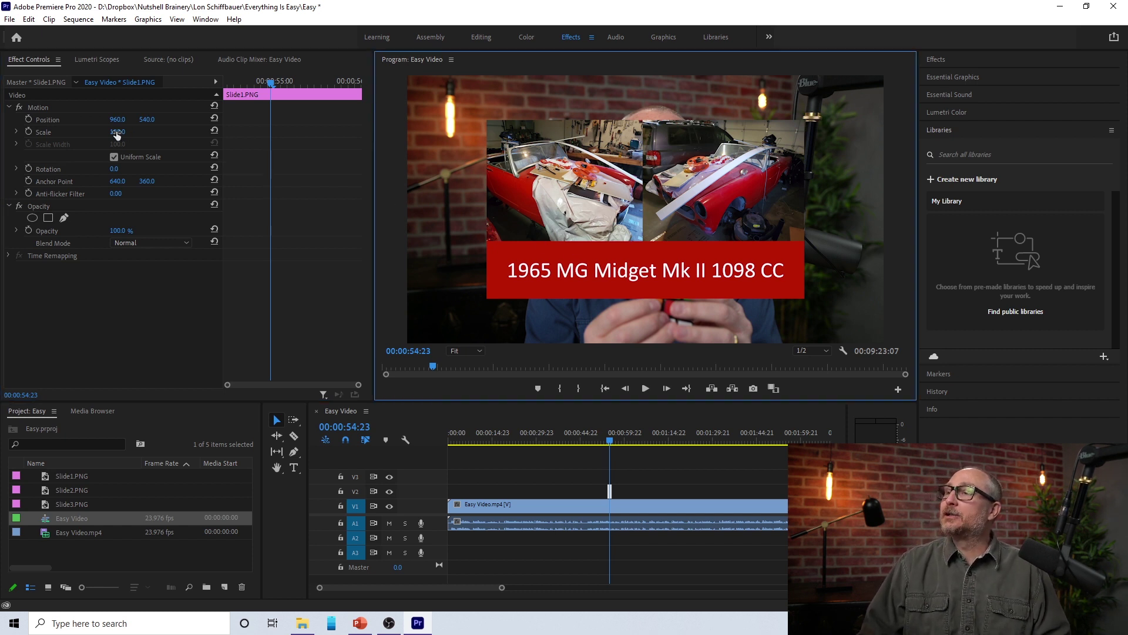
text(50)
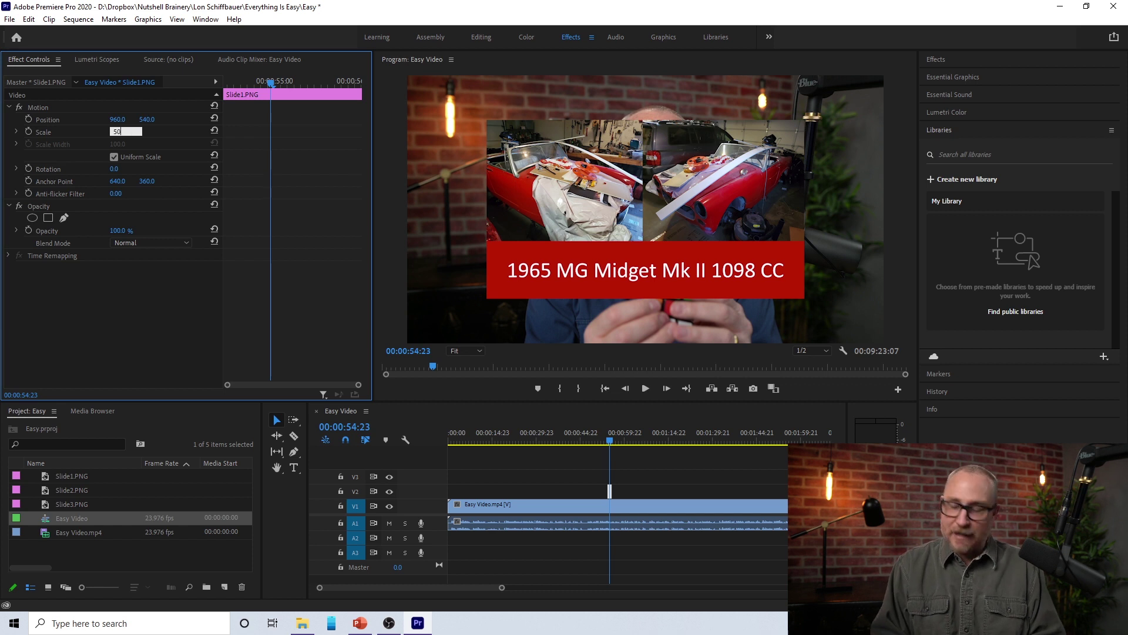
key(Return)
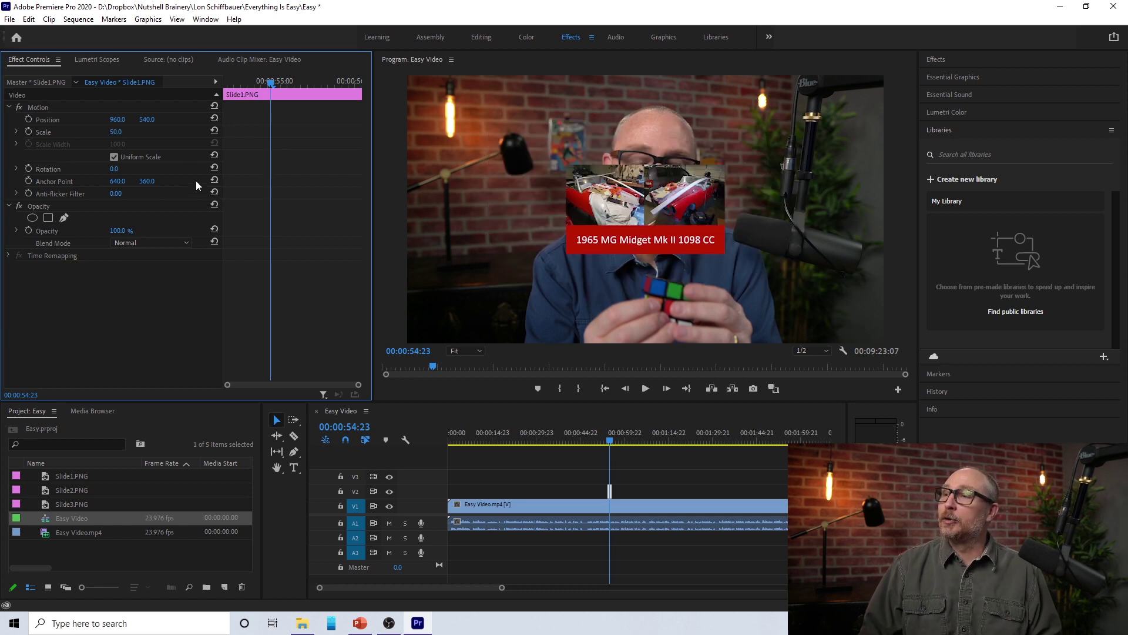
Move the Slide1.PNG overlay into the upper-left corner of the video frame at position 386, 242
drag(118, 122, 153, 119)
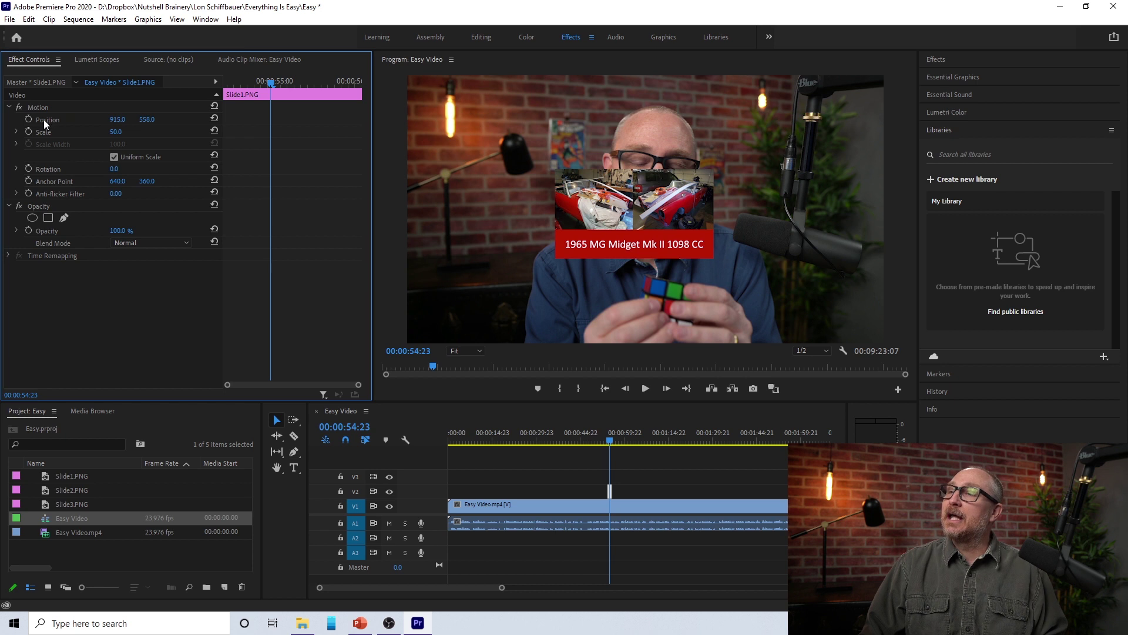
click(117, 120)
text(471)
key(Return)
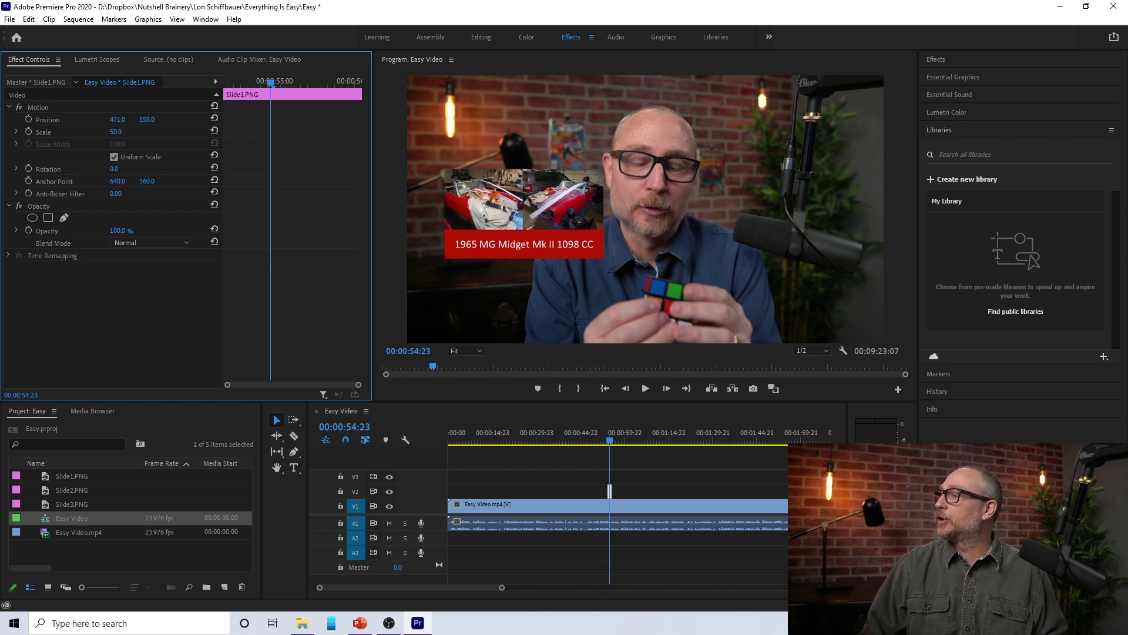
click(113, 119)
text(386)
key(Return)
drag(154, 121, 82, 121)
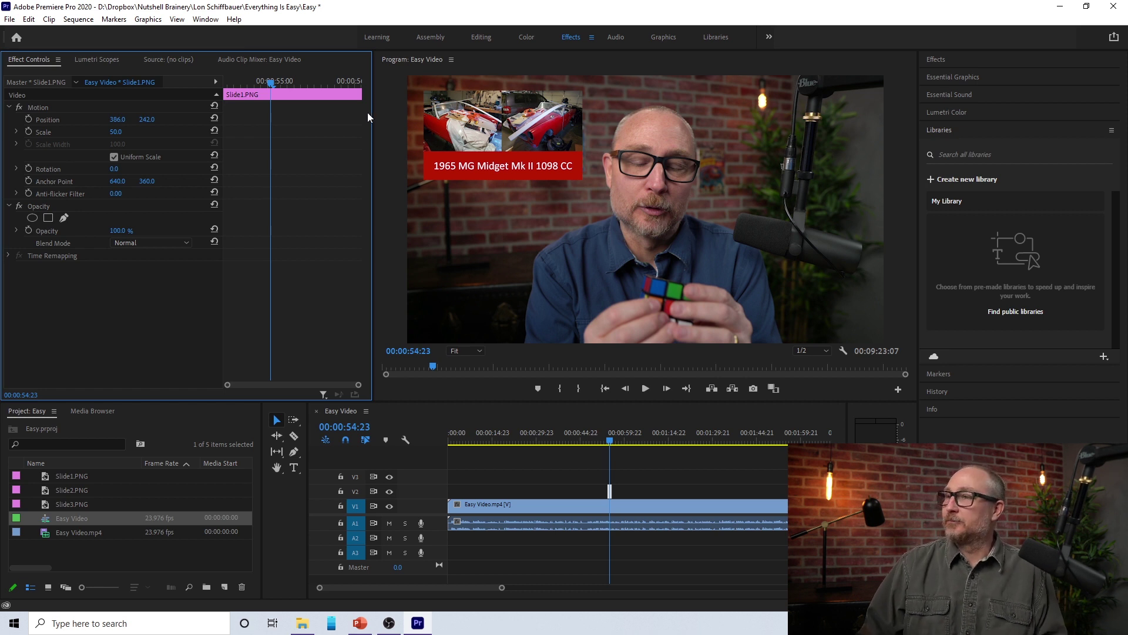
click(116, 120)
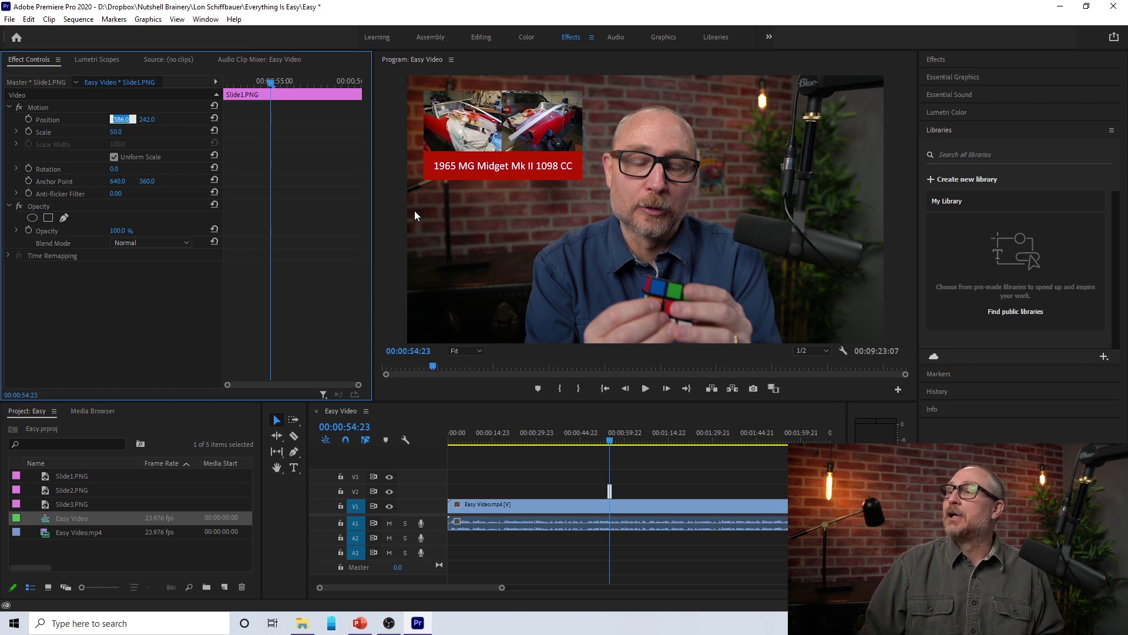
click(149, 120)
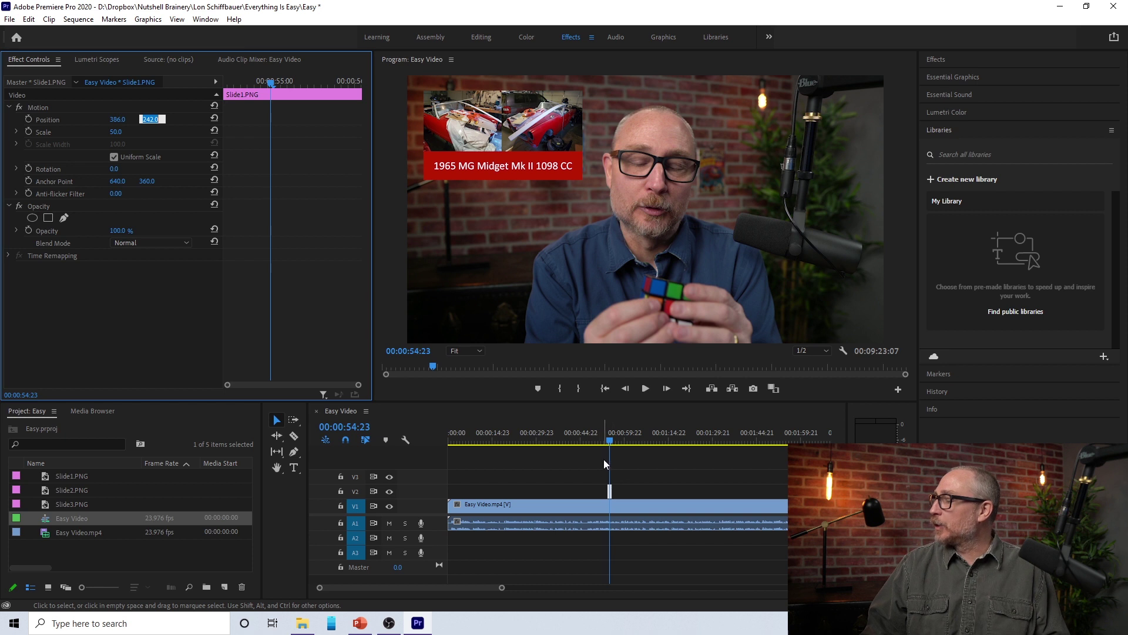
Play the sequence from just before the shortened Slide1.PNG clip to preview the small corner overlay
click(601, 442)
key(space)
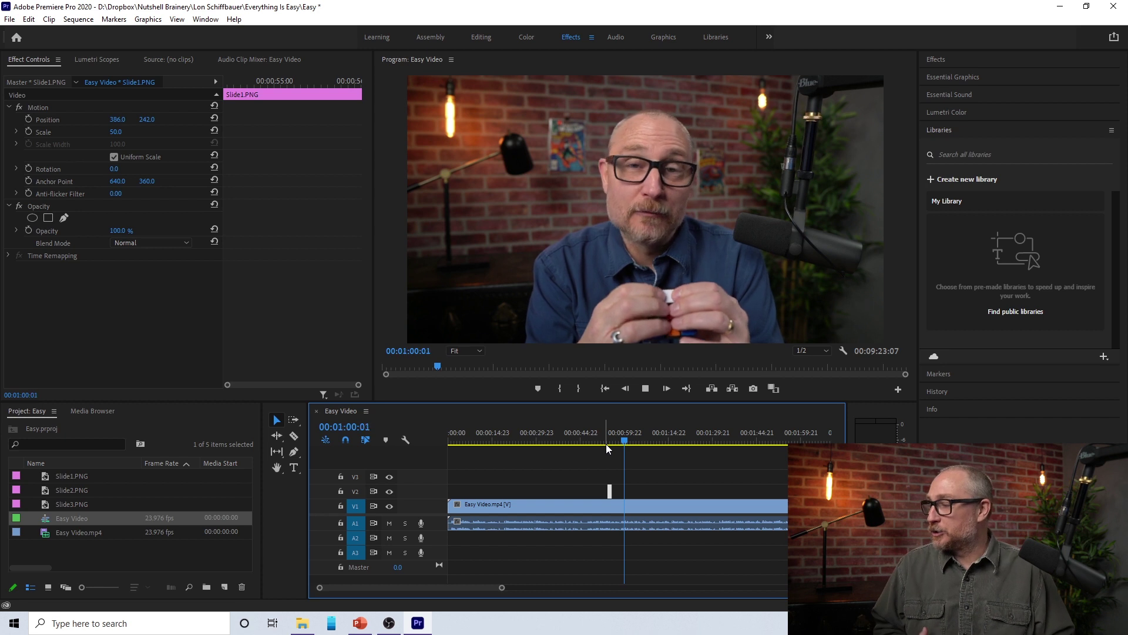
key(space)
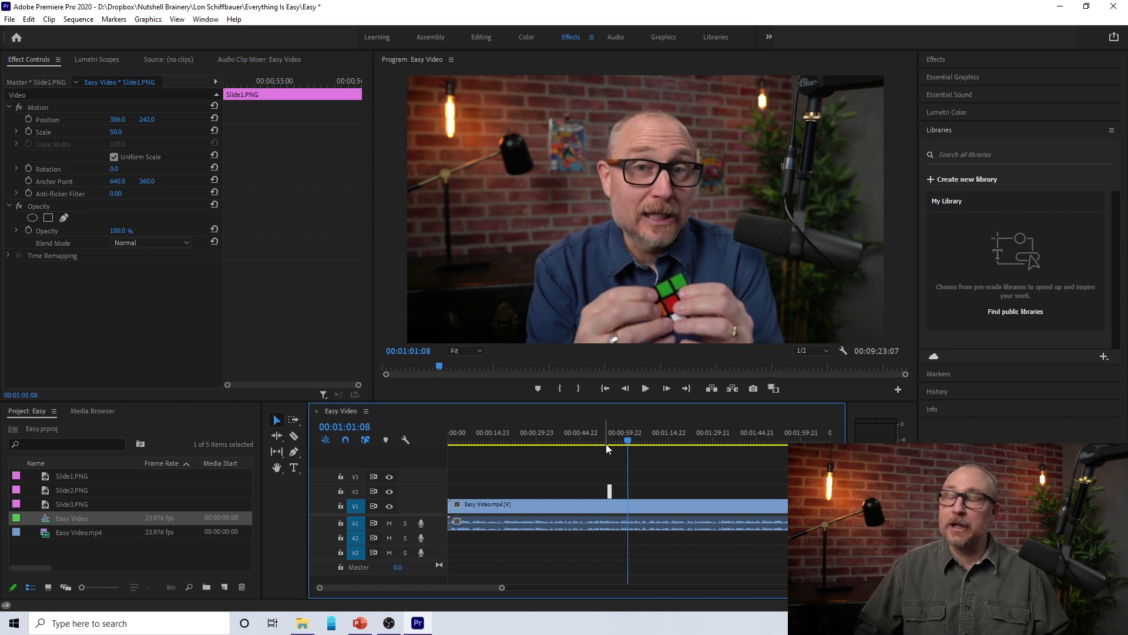
Minimize Premiere Pro and switch to the MG Presentation window in PowerPoint
click(1061, 7)
click(360, 623)
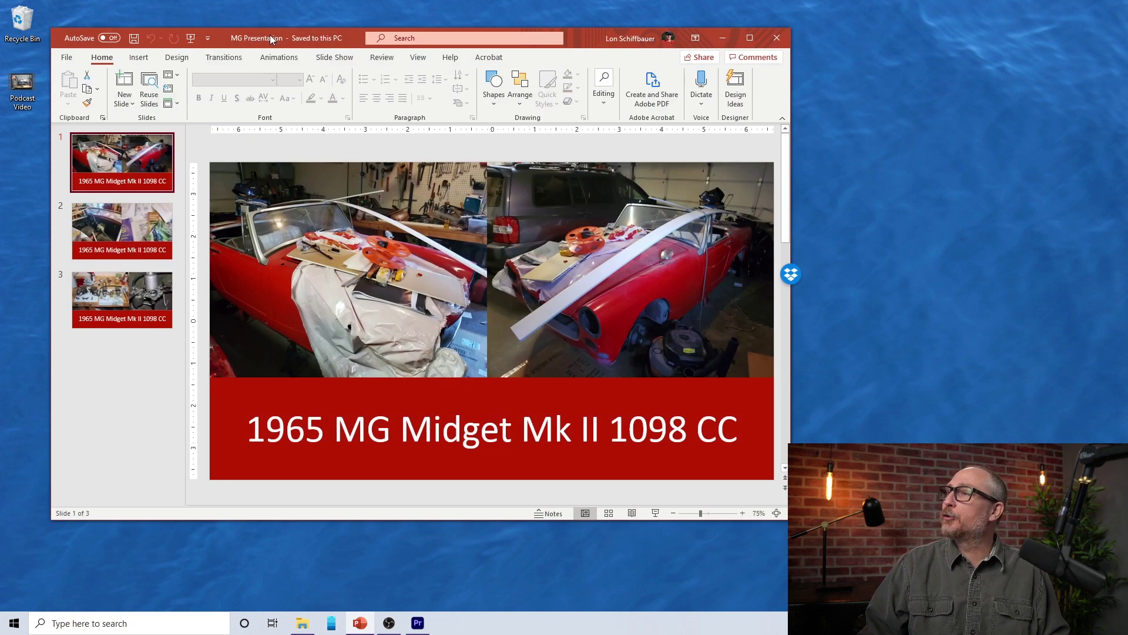
drag(270, 38, 298, 46)
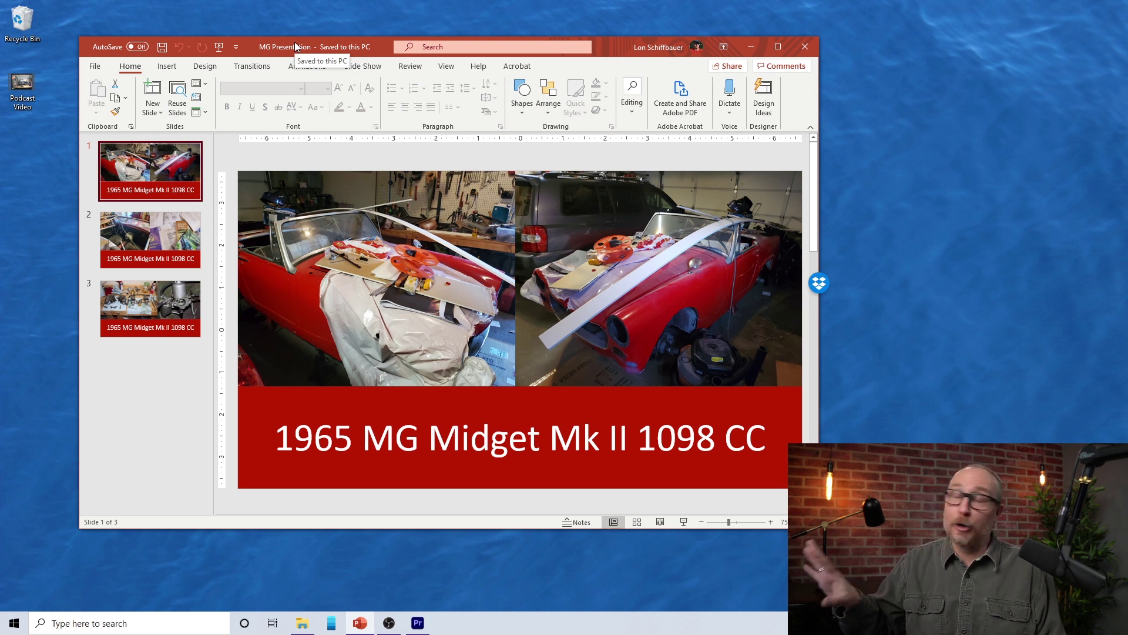
Review the PNG and JPEG image export types for the slides, opening and cancelling the save dialog for JPEG File Interchange Format
click(95, 67)
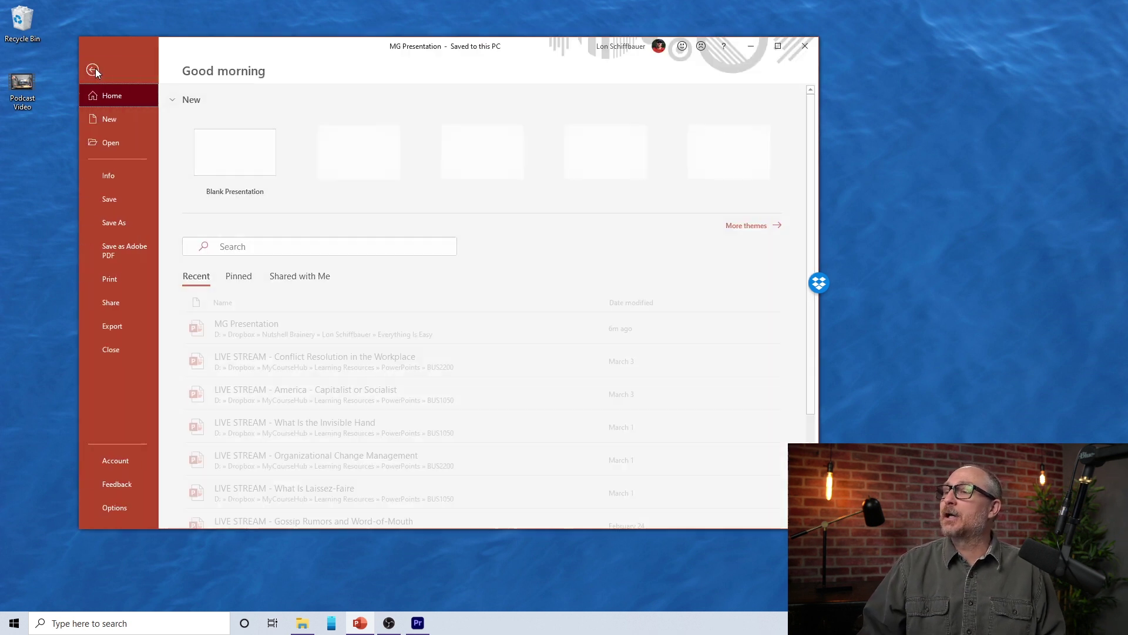
click(118, 325)
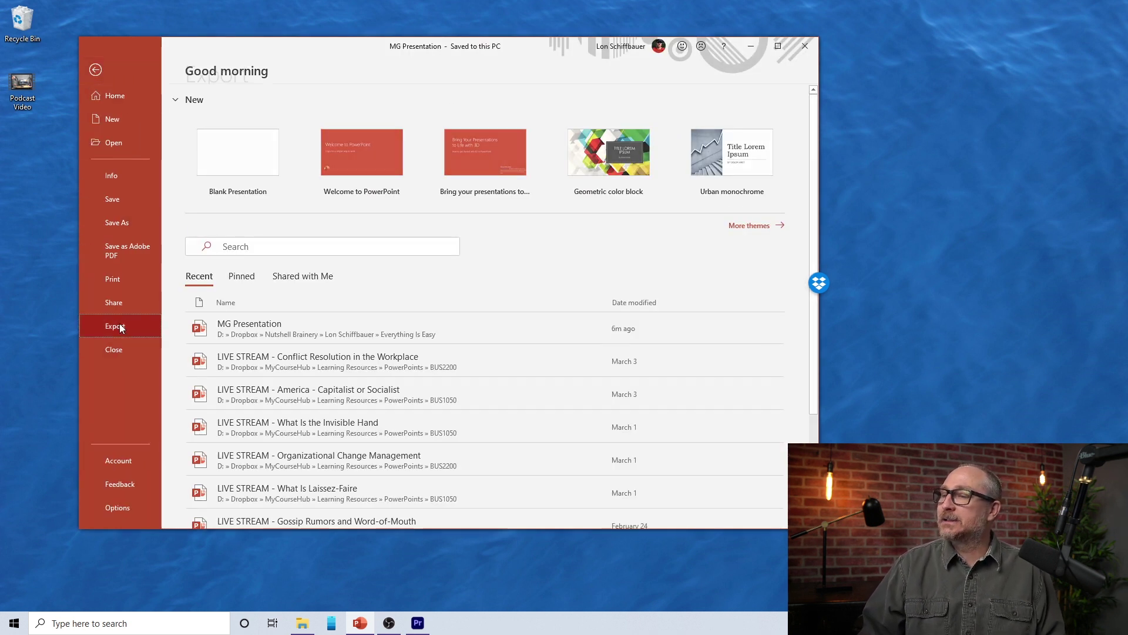
click(277, 344)
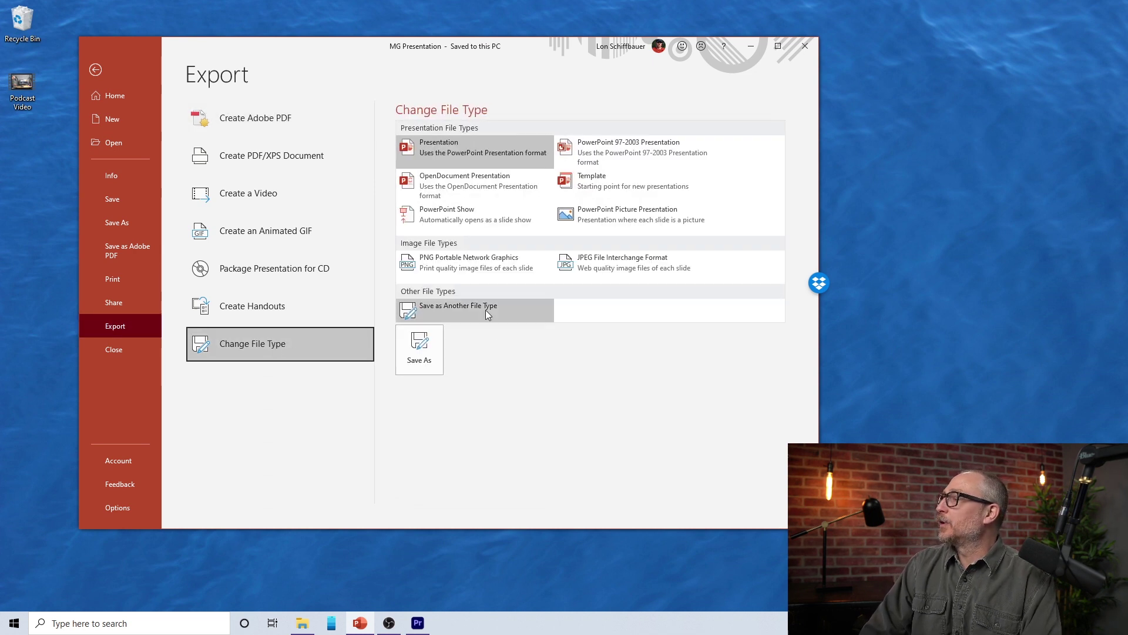
click(471, 266)
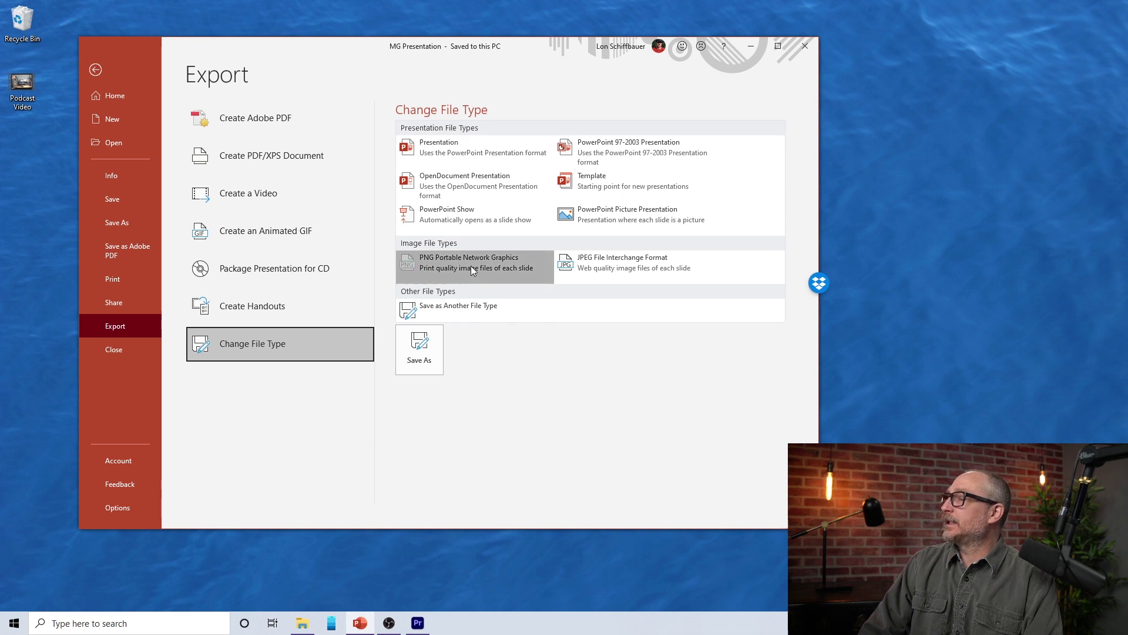
click(659, 262)
double_click(644, 262)
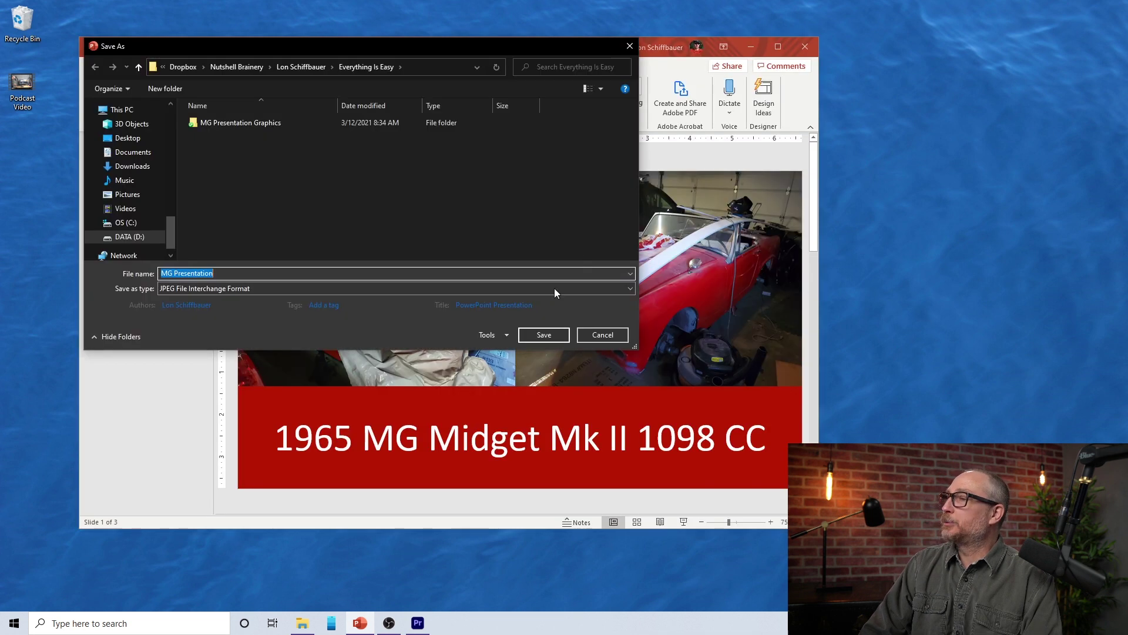
click(605, 335)
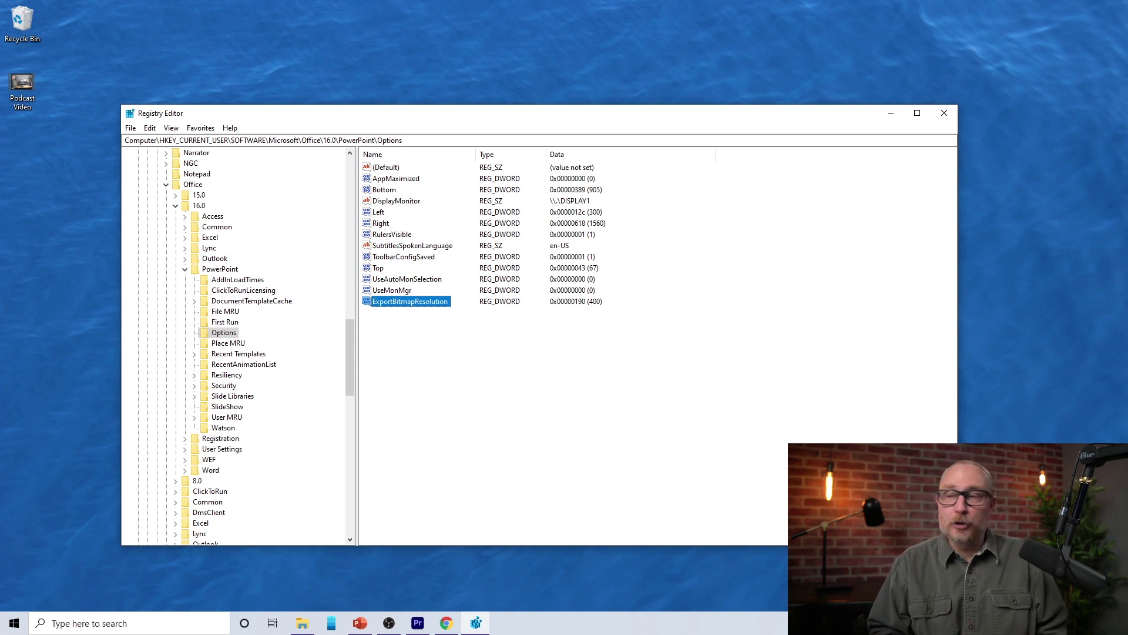
Open the Windows Run dialog to check the regedit command and cancel it without running
right_click(12, 627)
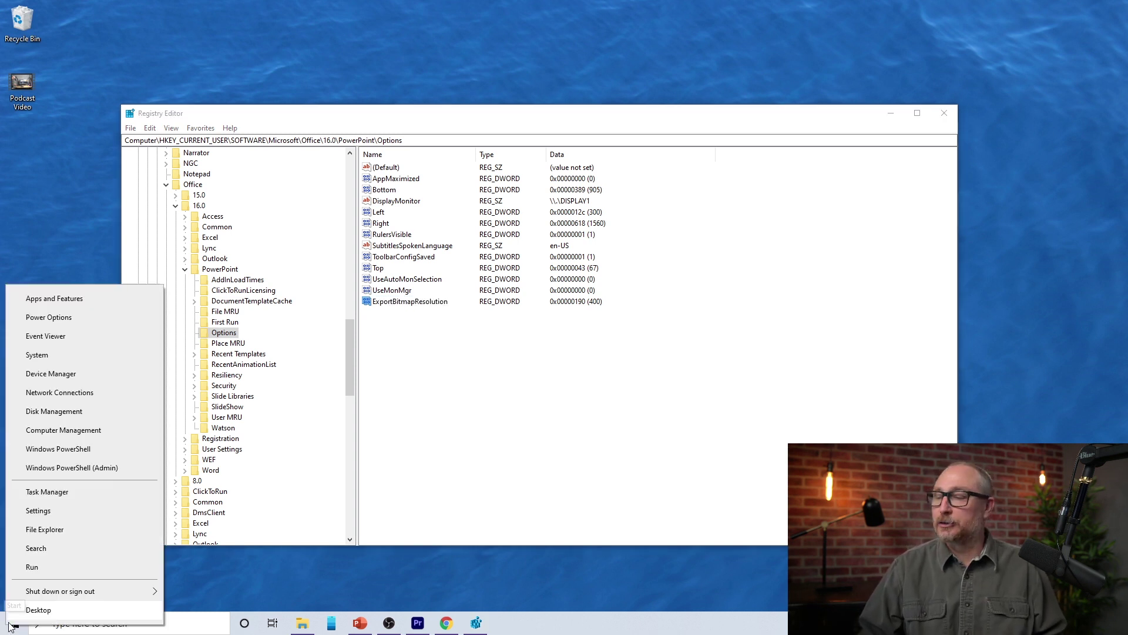
click(51, 571)
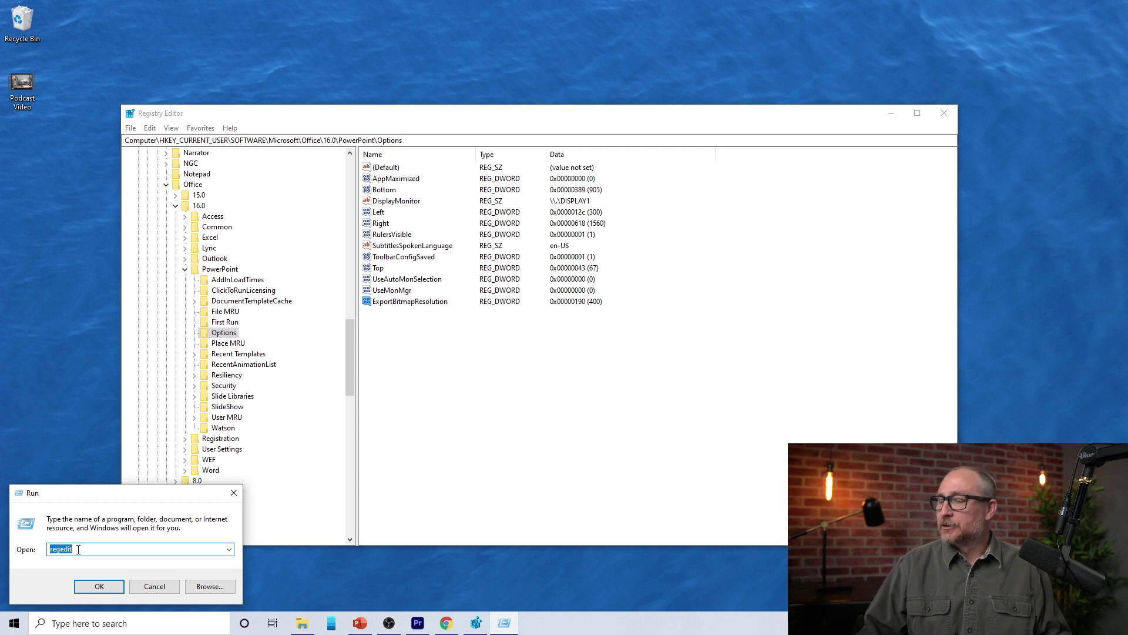
click(165, 584)
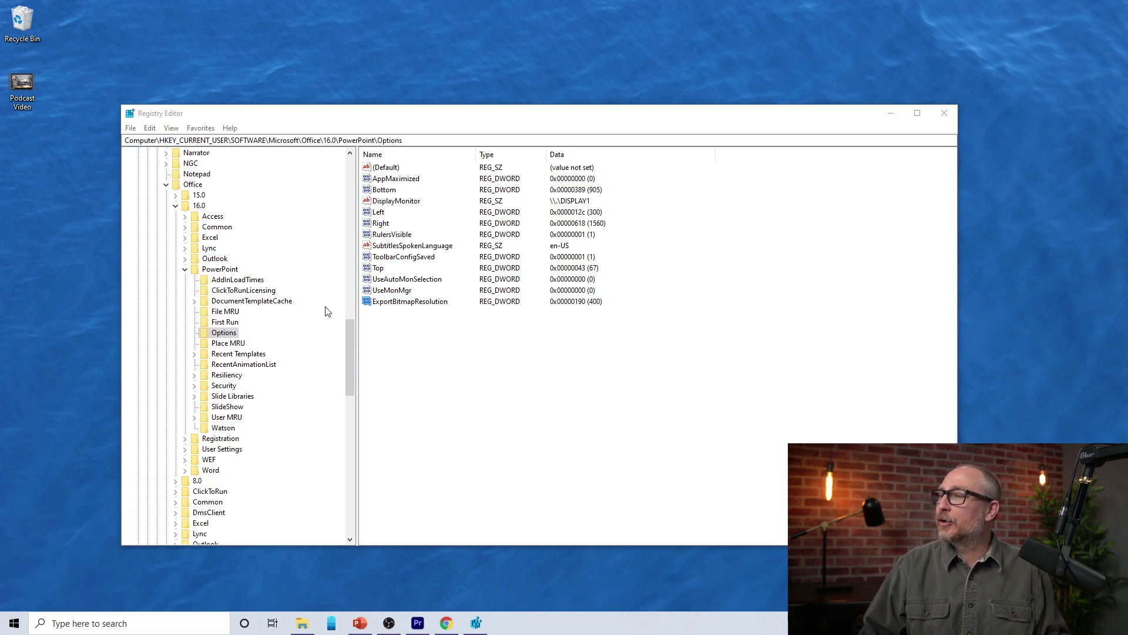
Trace the registry tree from HKEY_CURRENT_USER through SOFTWARE, Microsoft, Office, and 16.0 to the PowerPoint Options key
scroll(269, 297, up, 20)
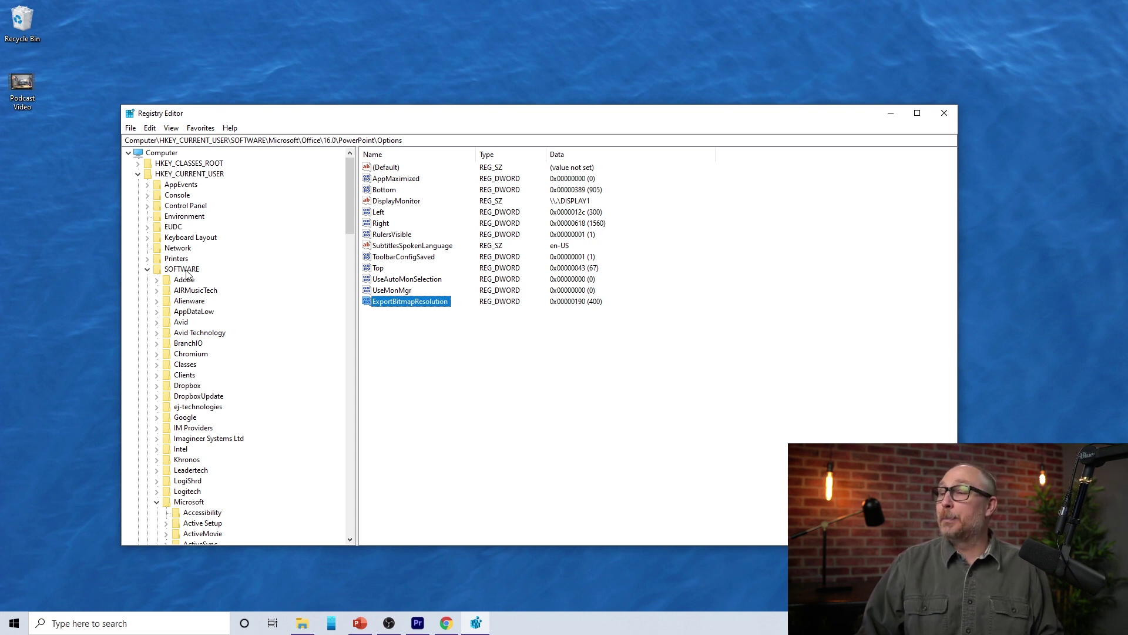
scroll(186, 276, down, 5)
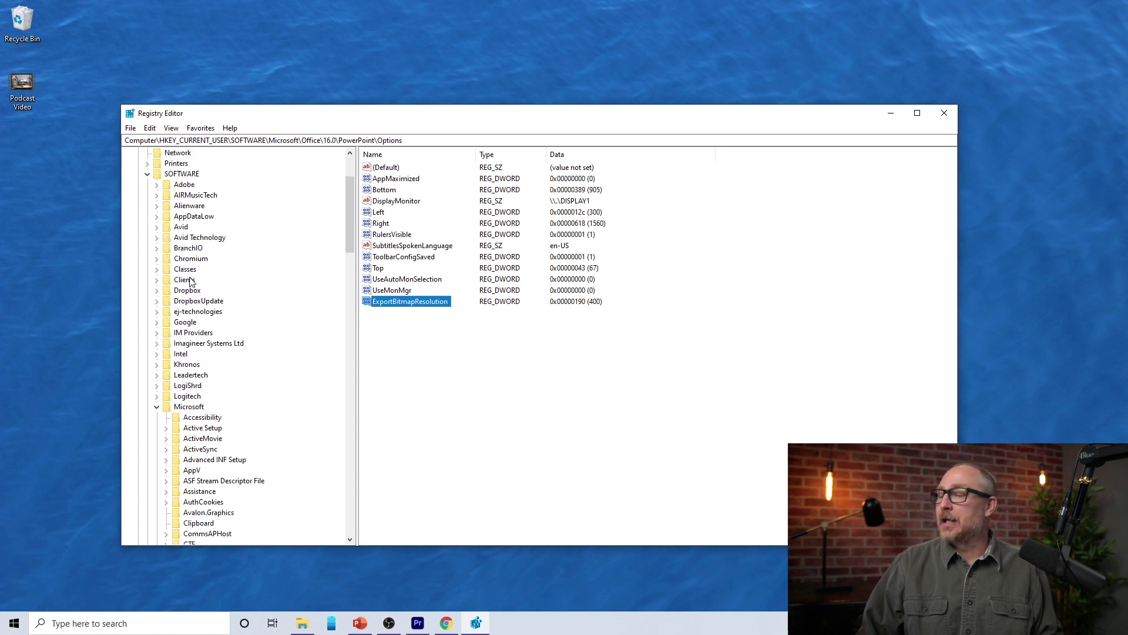
scroll(194, 348, down, 4)
scroll(197, 349, down, 12)
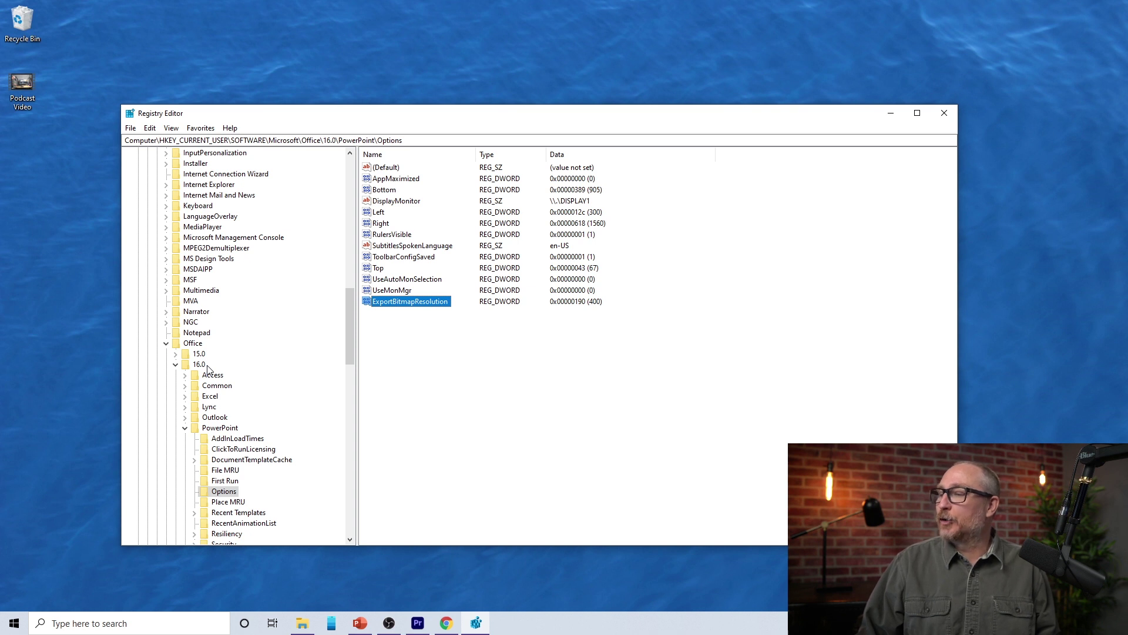
scroll(231, 441, down, 2)
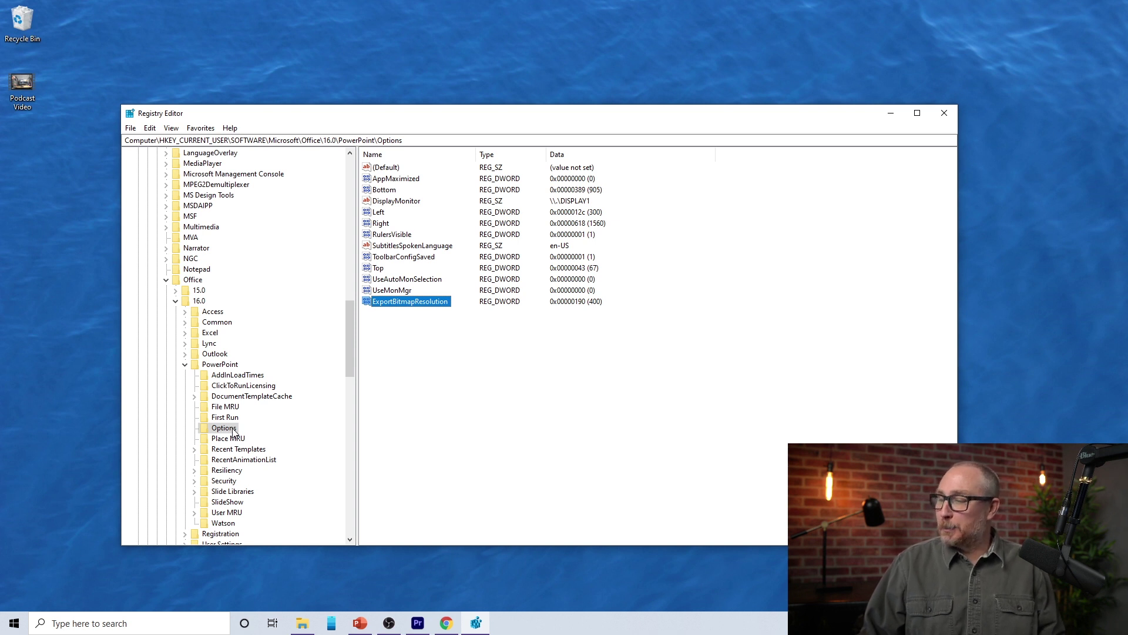
Create a new DWORD (32-bit) value in the PowerPoint Options key, leaving its default name
click(402, 371)
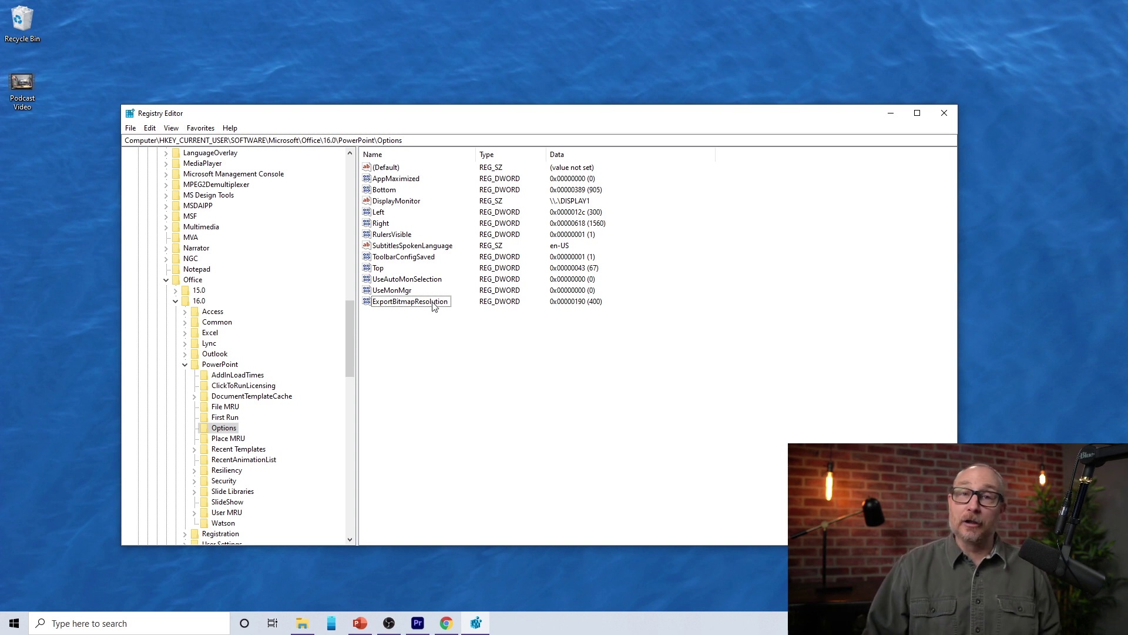
click(130, 128)
mouse_move(152, 131)
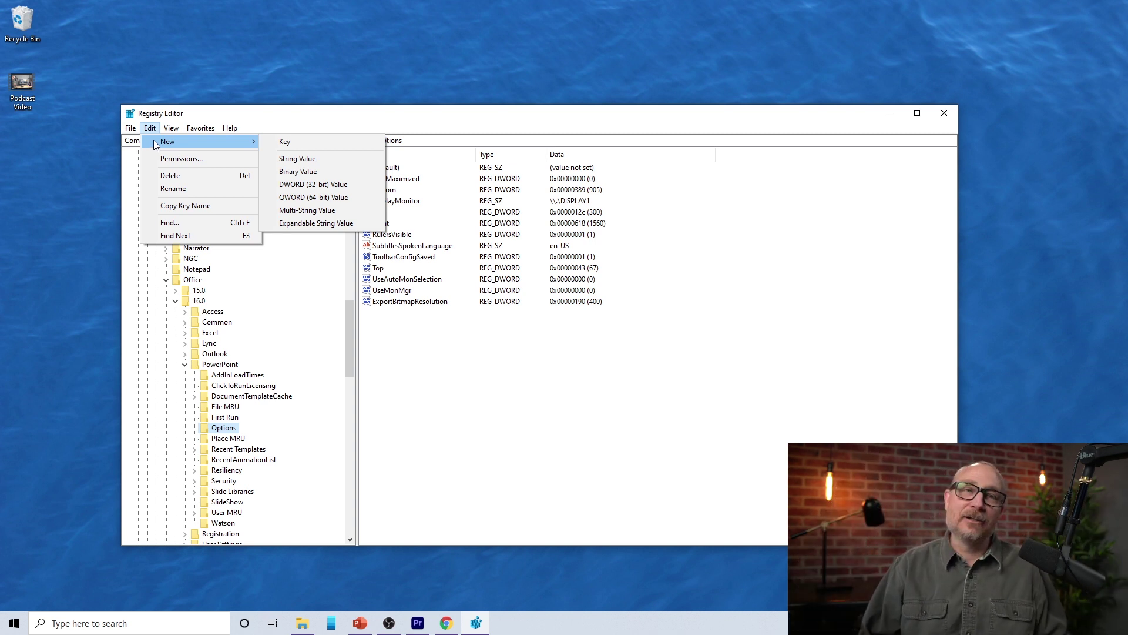
click(346, 186)
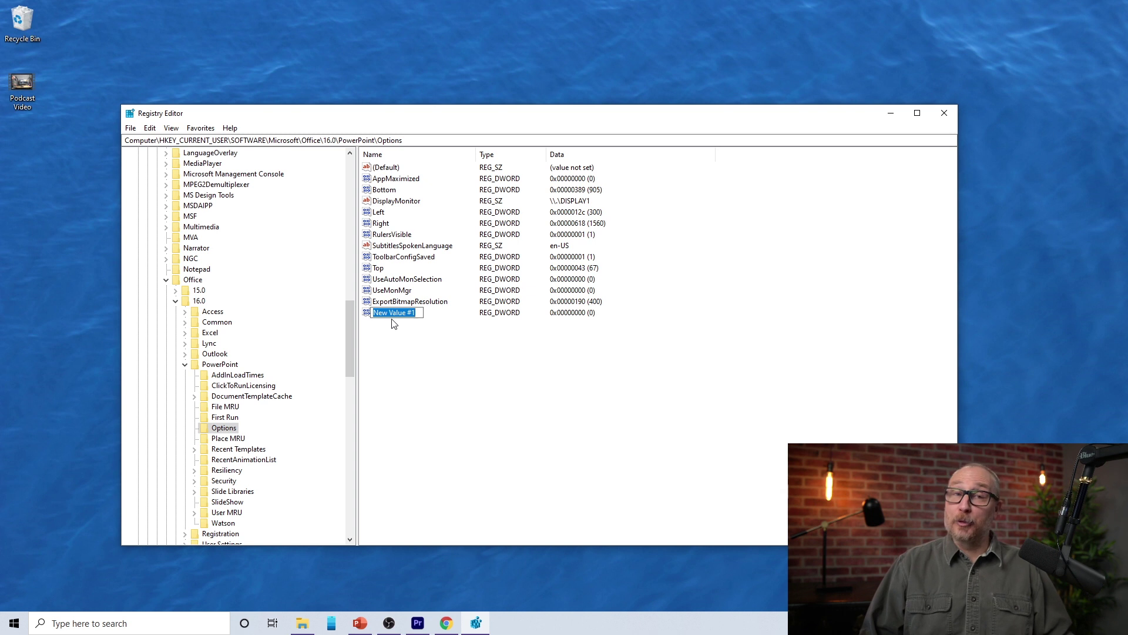
click(433, 302)
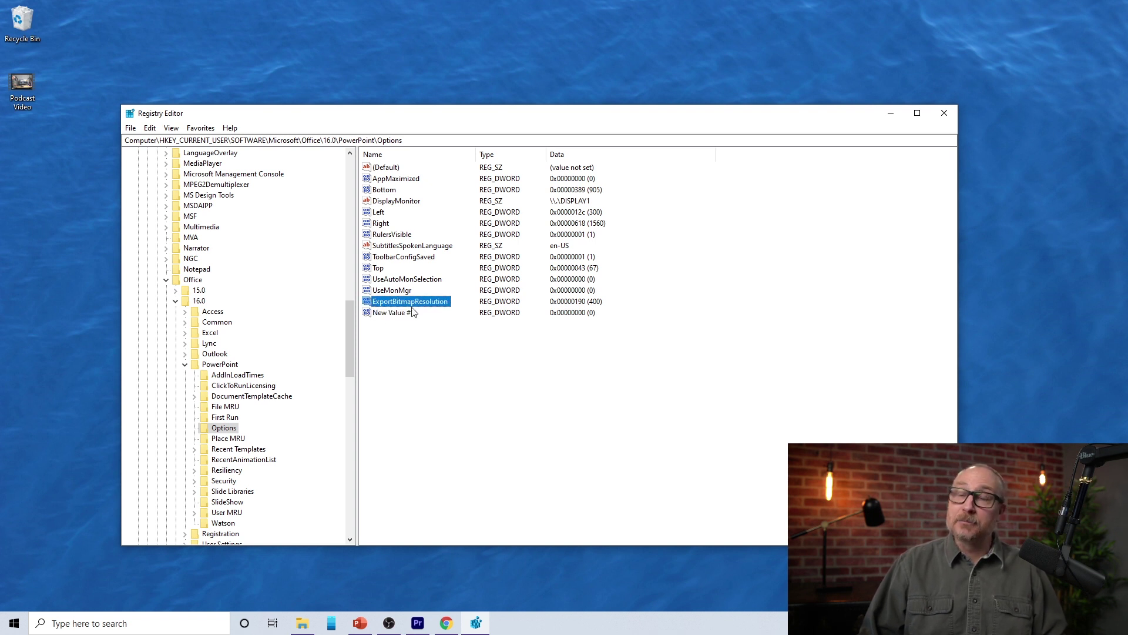
Delete the DWORD value New Value #1 from the PowerPoint Options key
click(367, 312)
key(Delete)
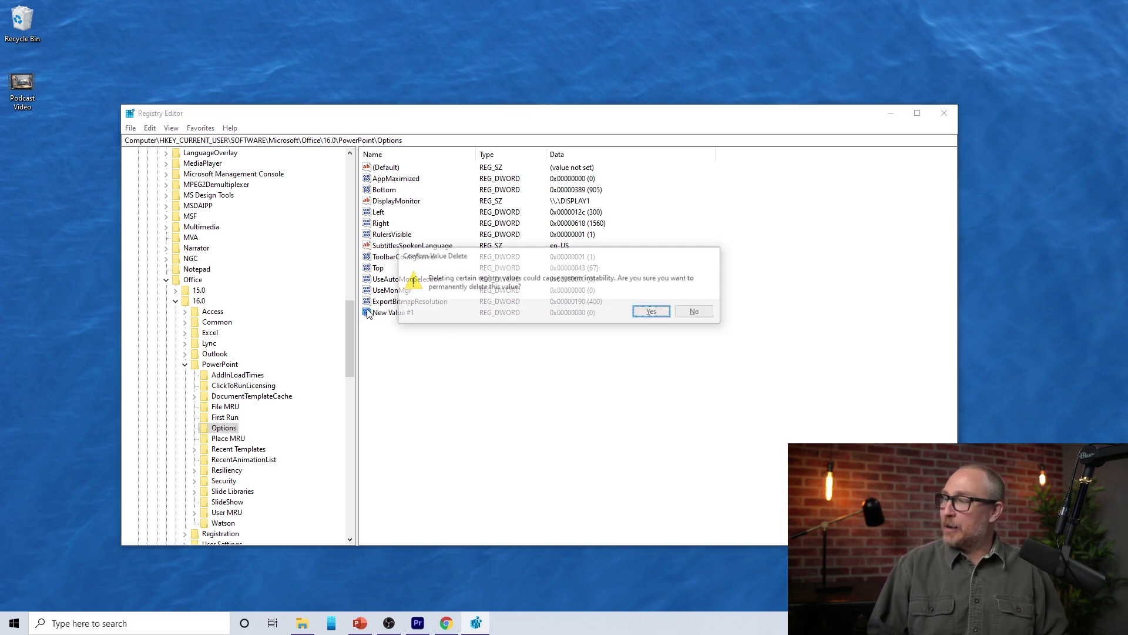
click(654, 314)
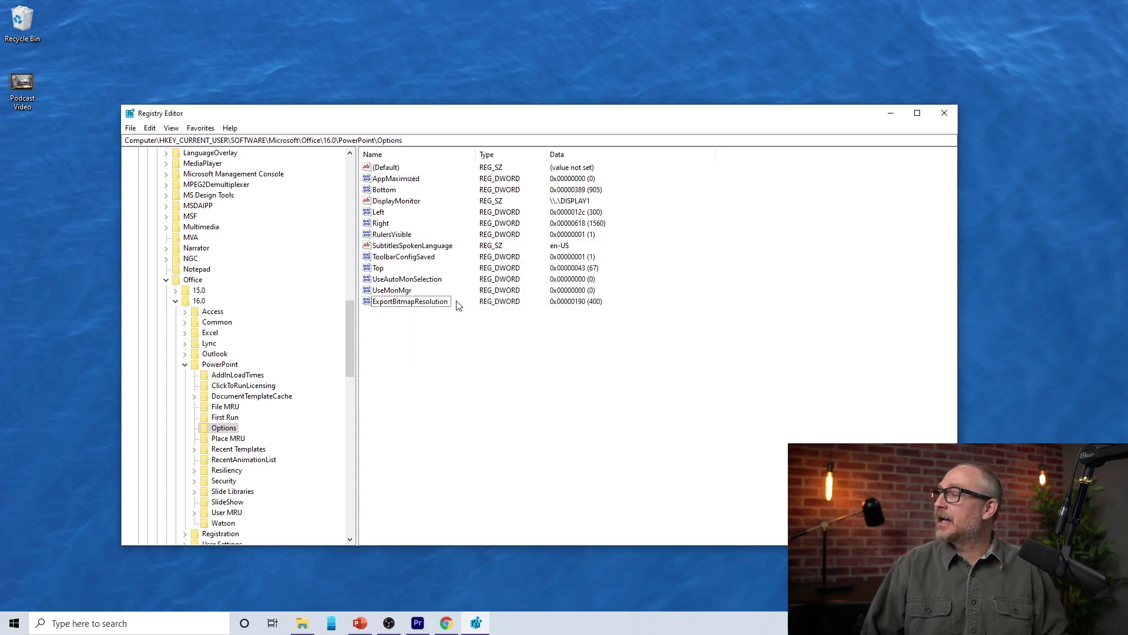
Open ExportBitmapResolution for modification, switch its base to Decimal, accept the data of 400, and close Registry Editor
click(368, 303)
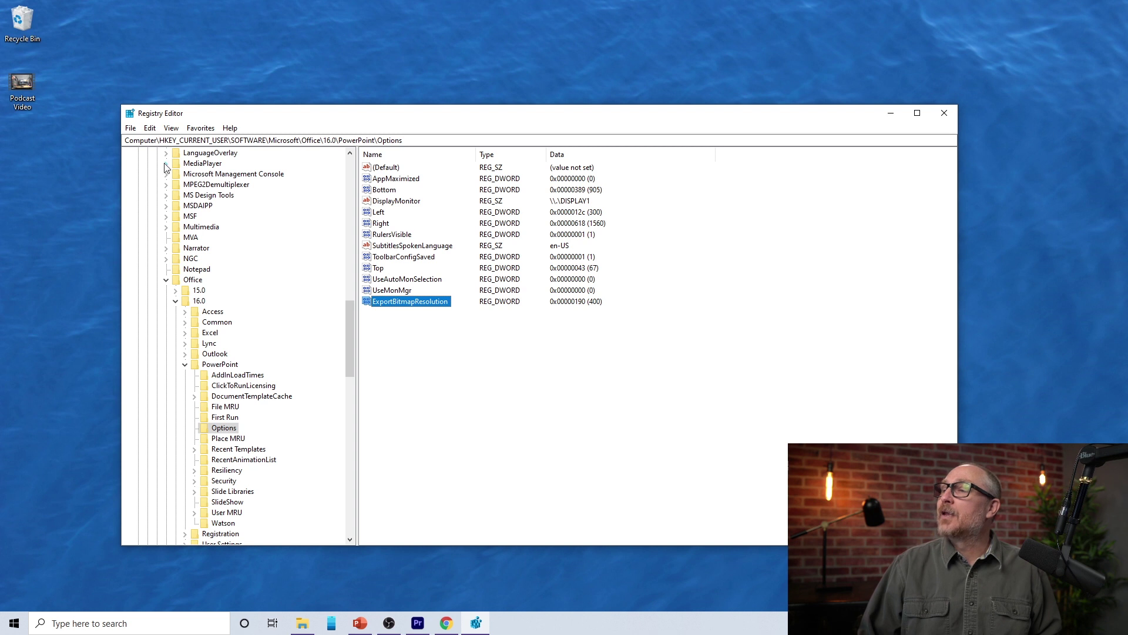
click(151, 128)
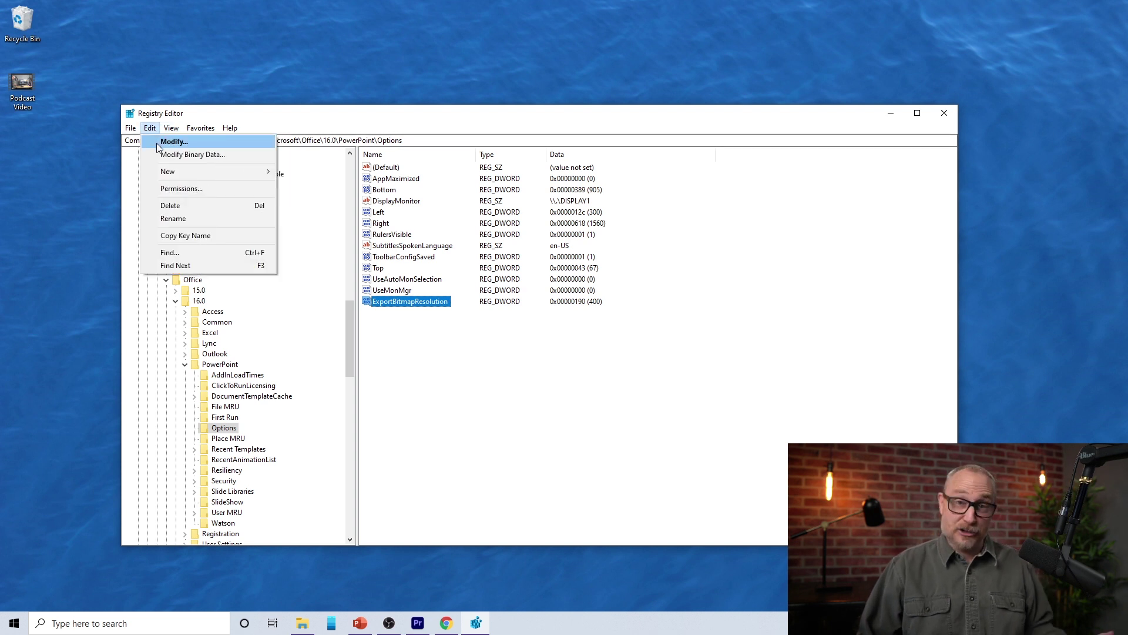
click(170, 141)
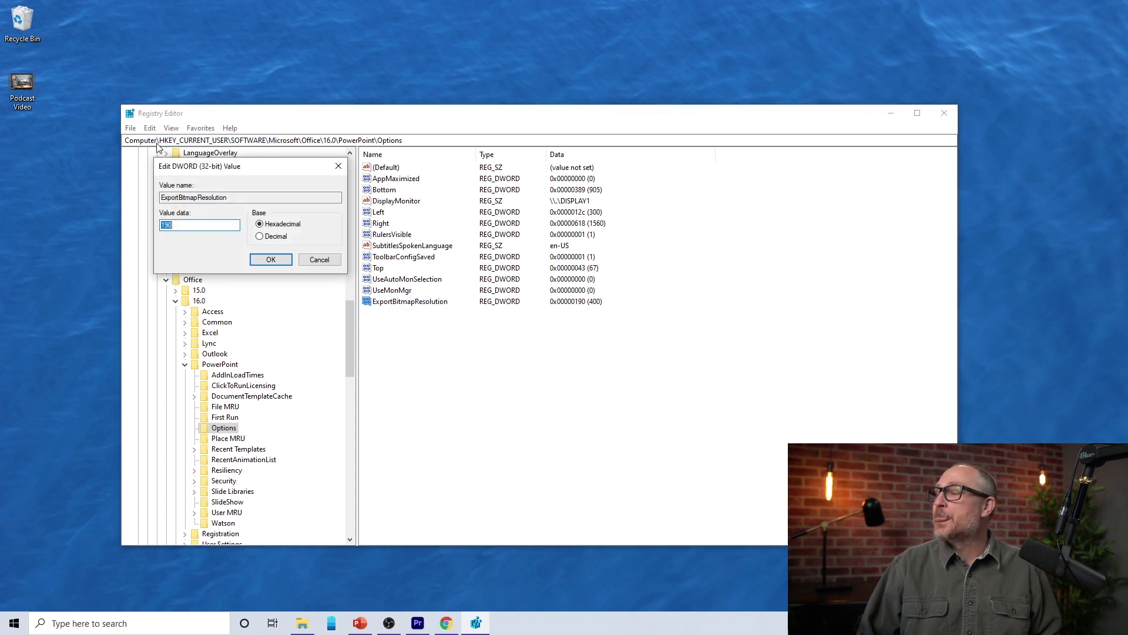
click(260, 237)
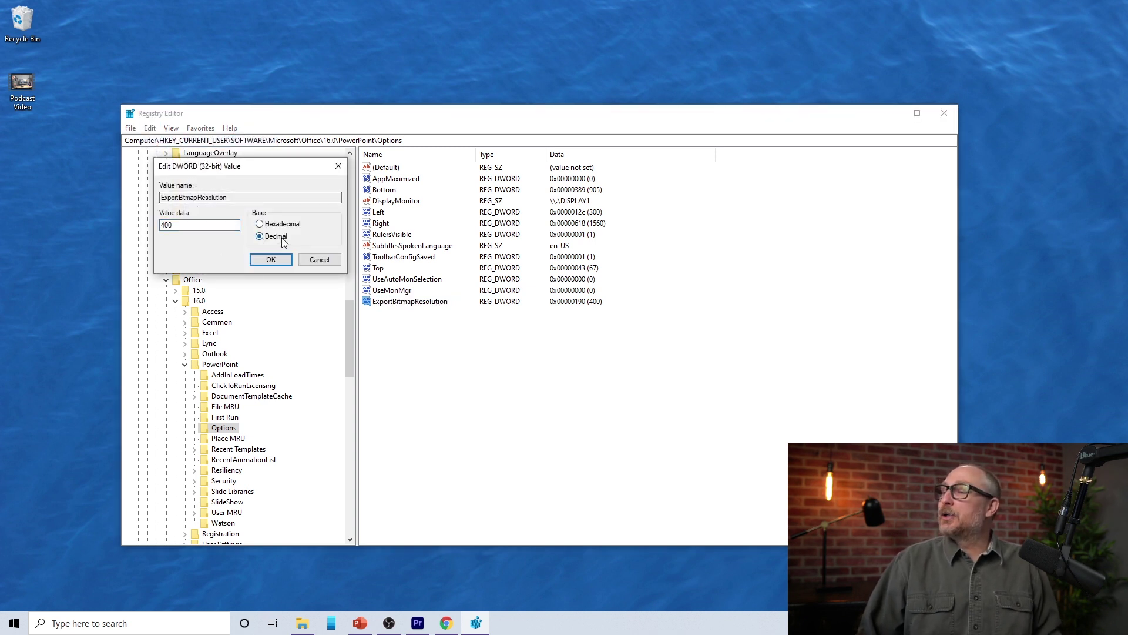
double_click(176, 225)
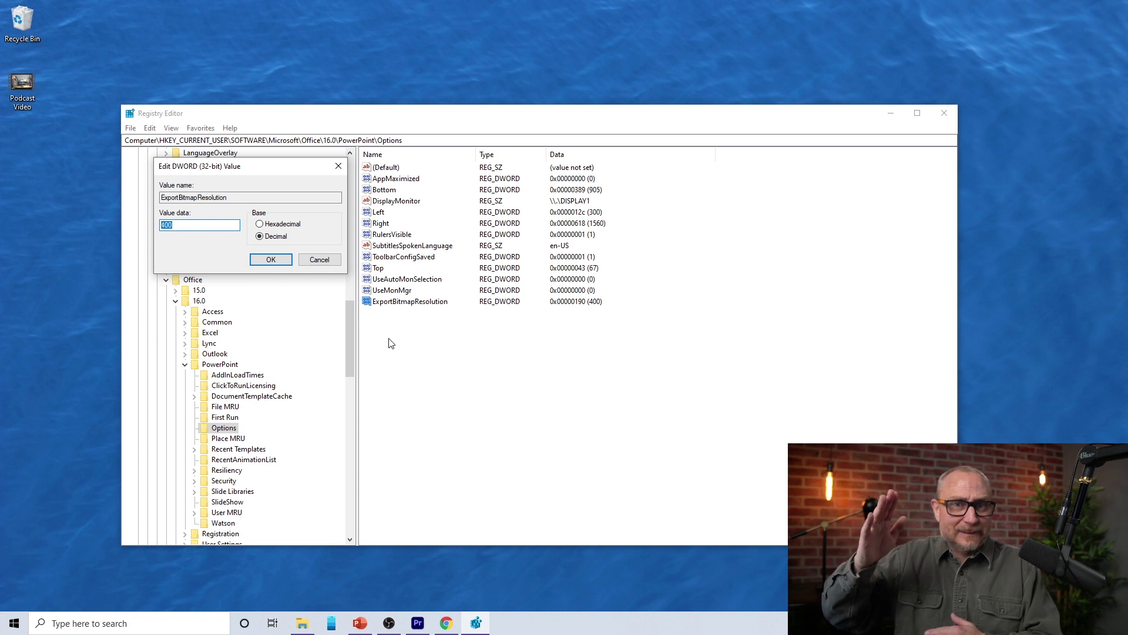
click(269, 259)
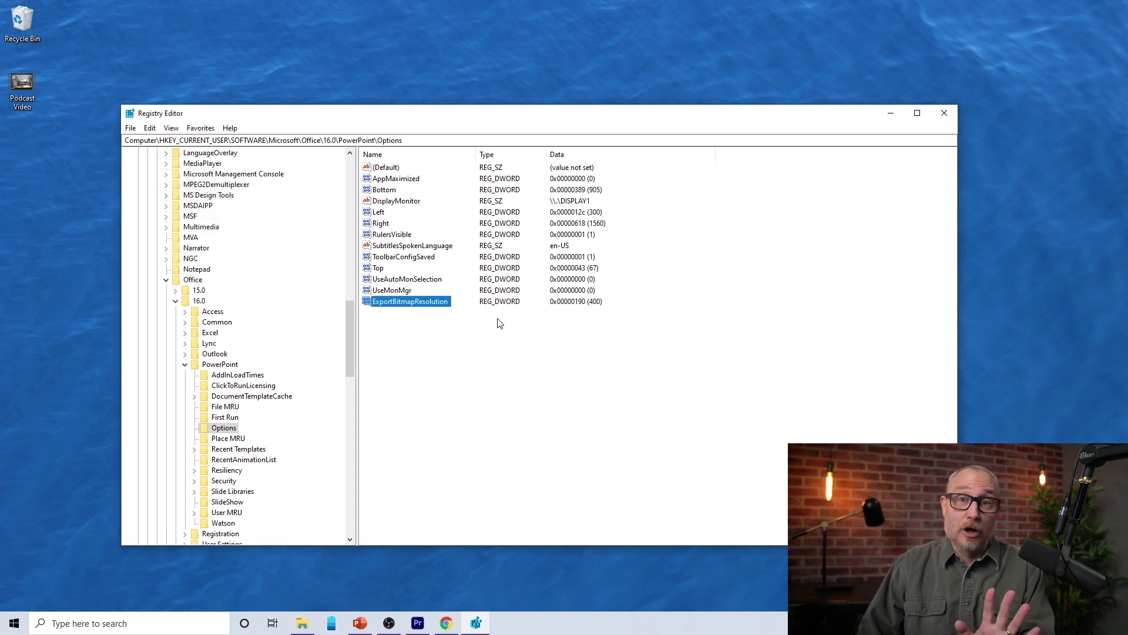
click(944, 113)
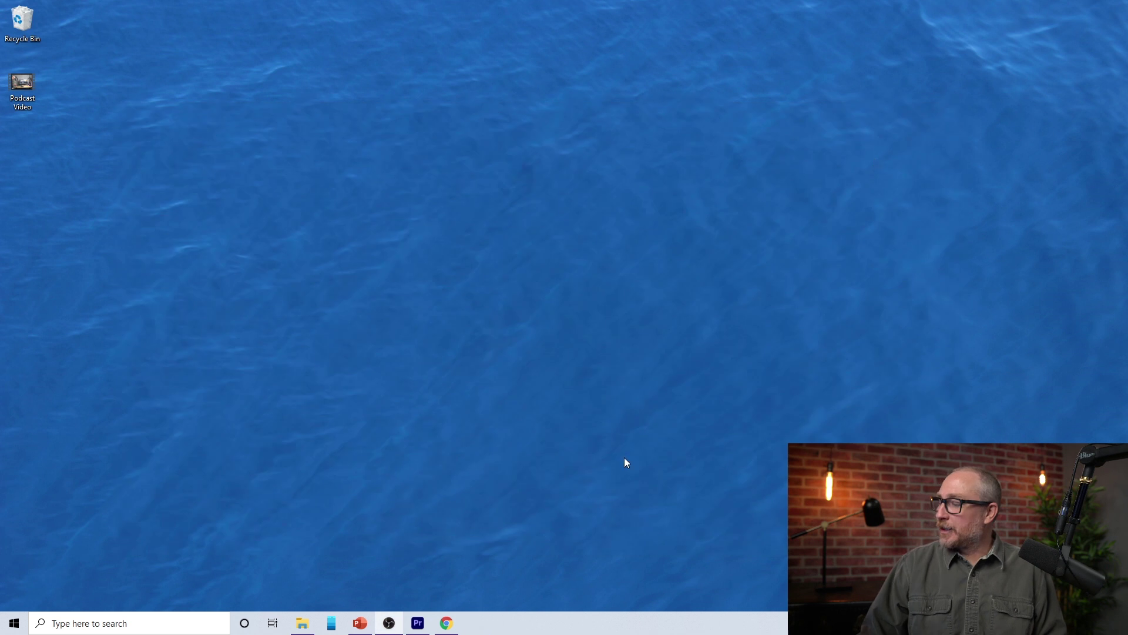
Switch to Premiere Pro and extend the start of the shortened first Slide1.PNG clip on V2 to an earlier time
click(417, 621)
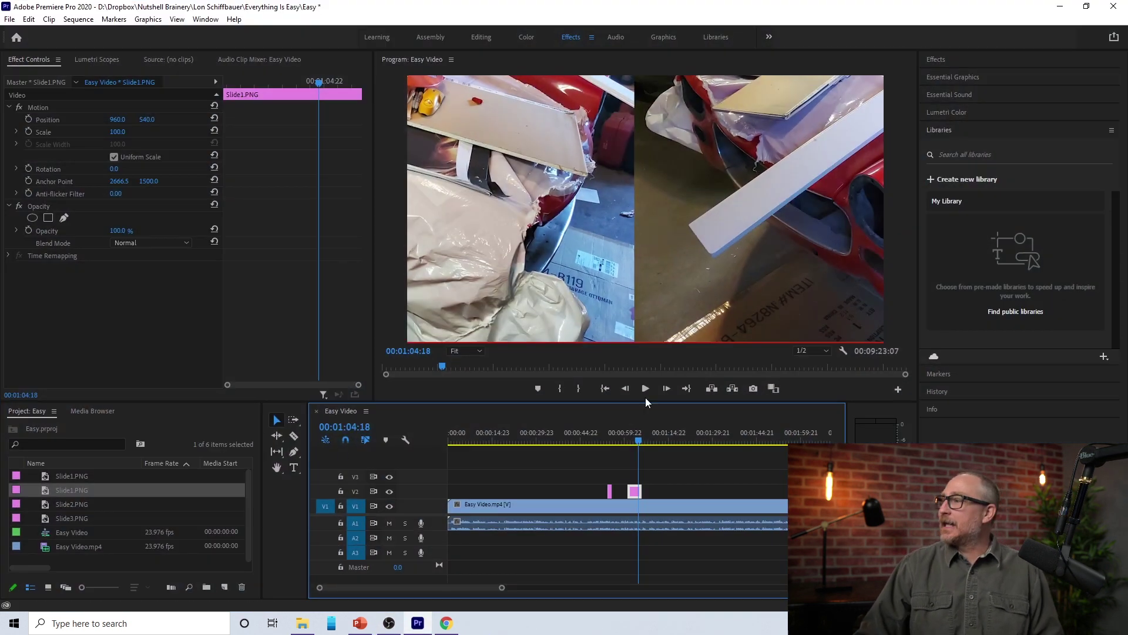
click(611, 442)
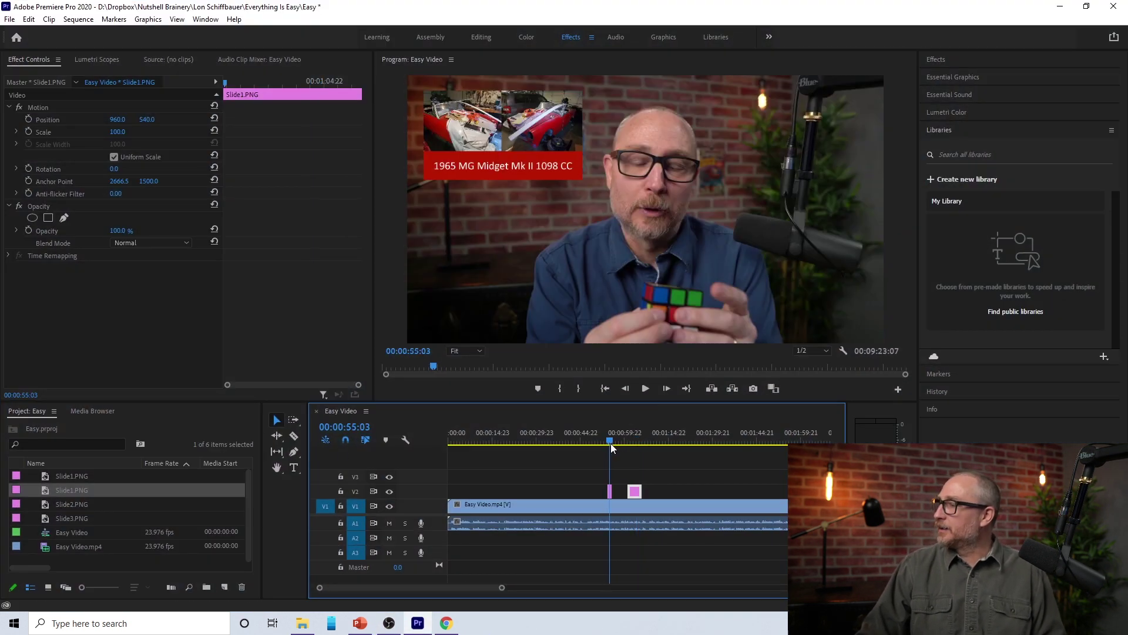
drag(605, 489, 598, 489)
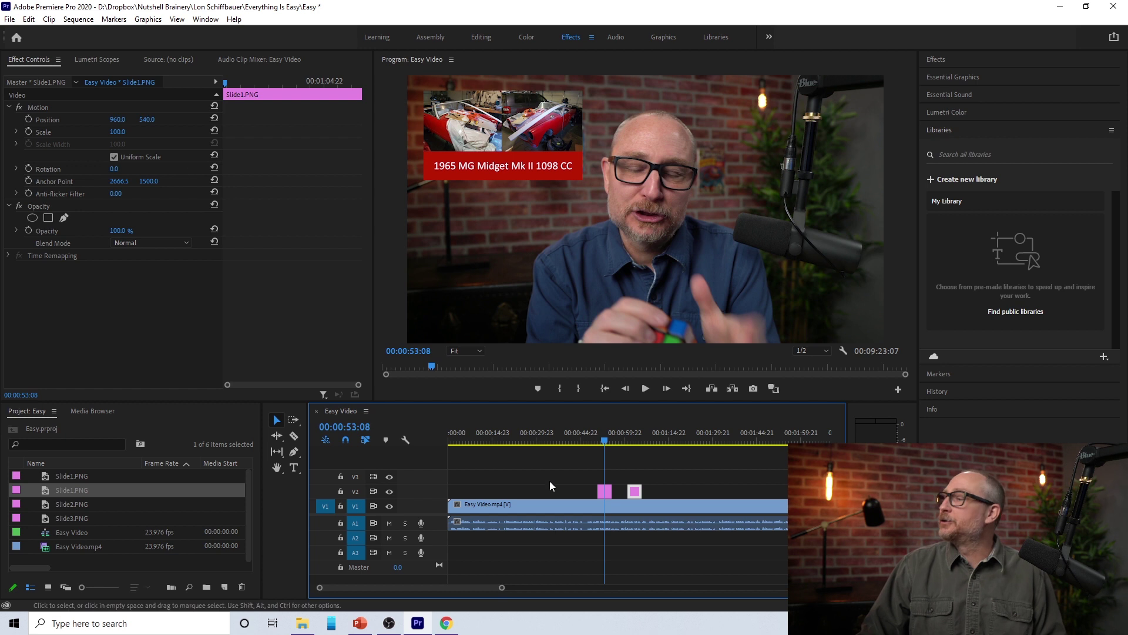
Set the scale of the first Slide1.PNG clip on V2 to 100
click(604, 492)
click(116, 131)
text(1)
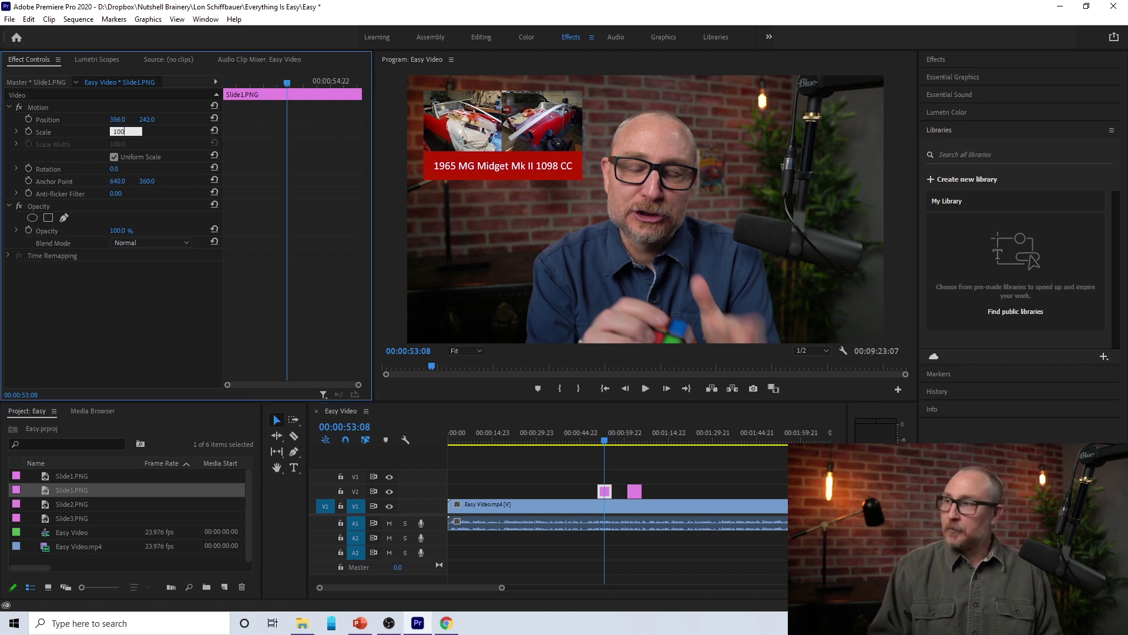
text(00)
key(Return)
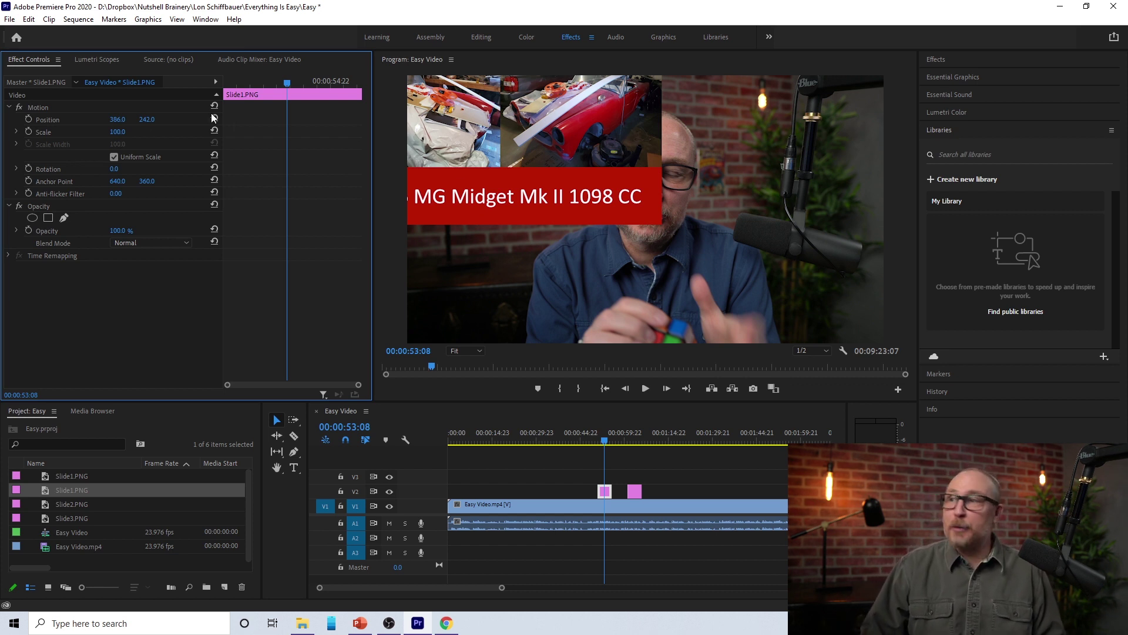
Move the playhead to the second Slide1.PNG clip on V2 and reduce that clip's scale to 37
click(604, 440)
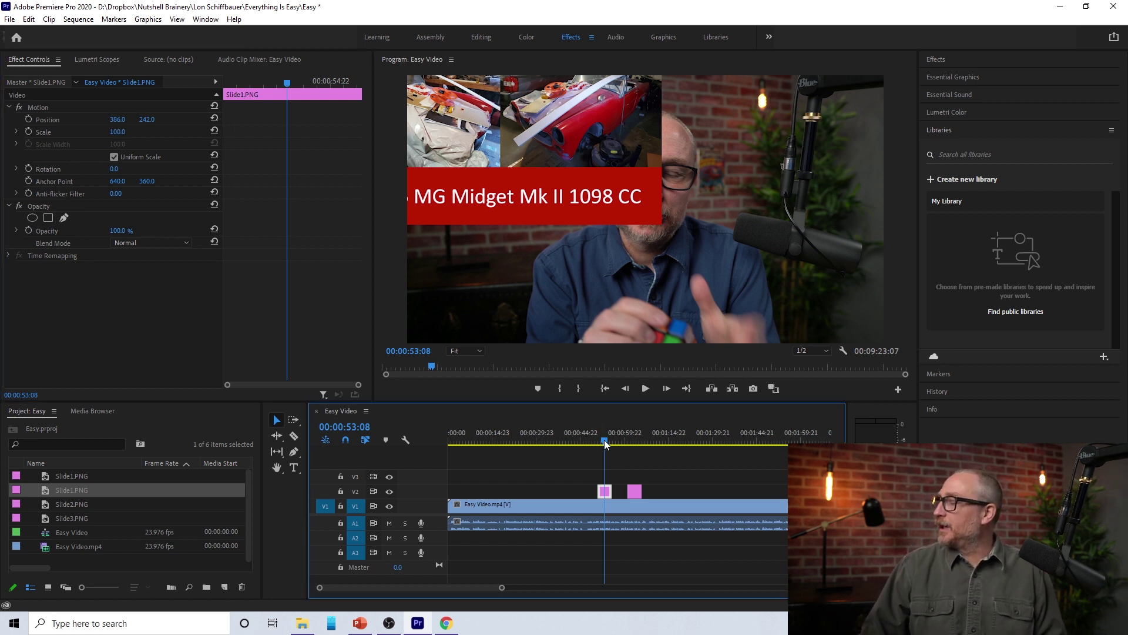
drag(604, 439, 635, 450)
click(635, 492)
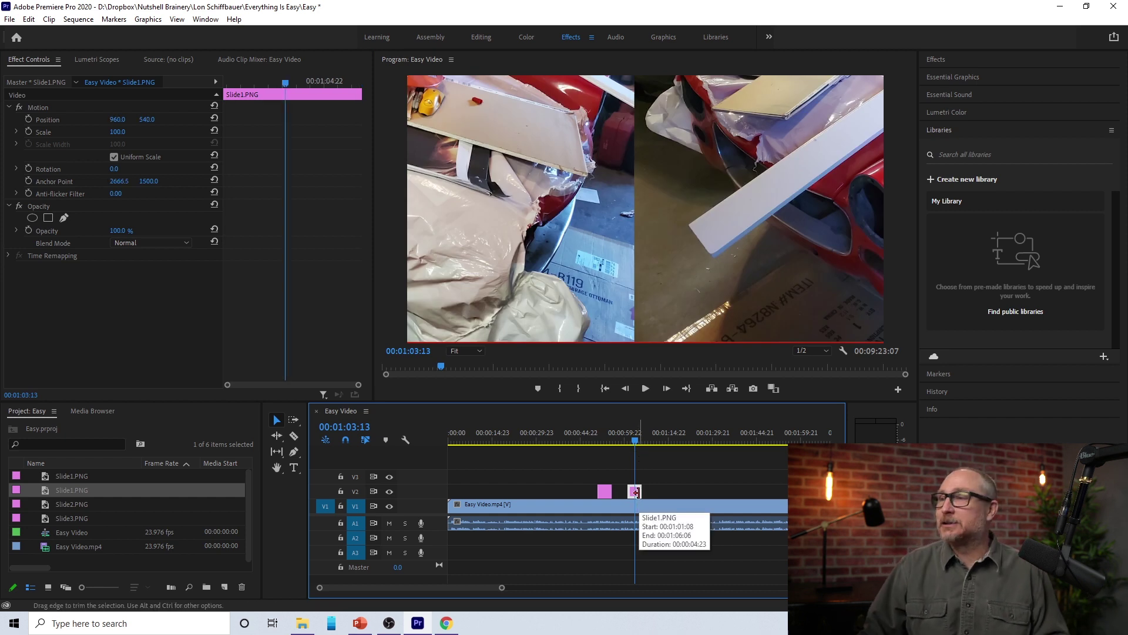
click(120, 136)
mouse_move(117, 131)
mouse_down()
mouse_move(79, 131)
mouse_move(129, 132)
mouse_up()
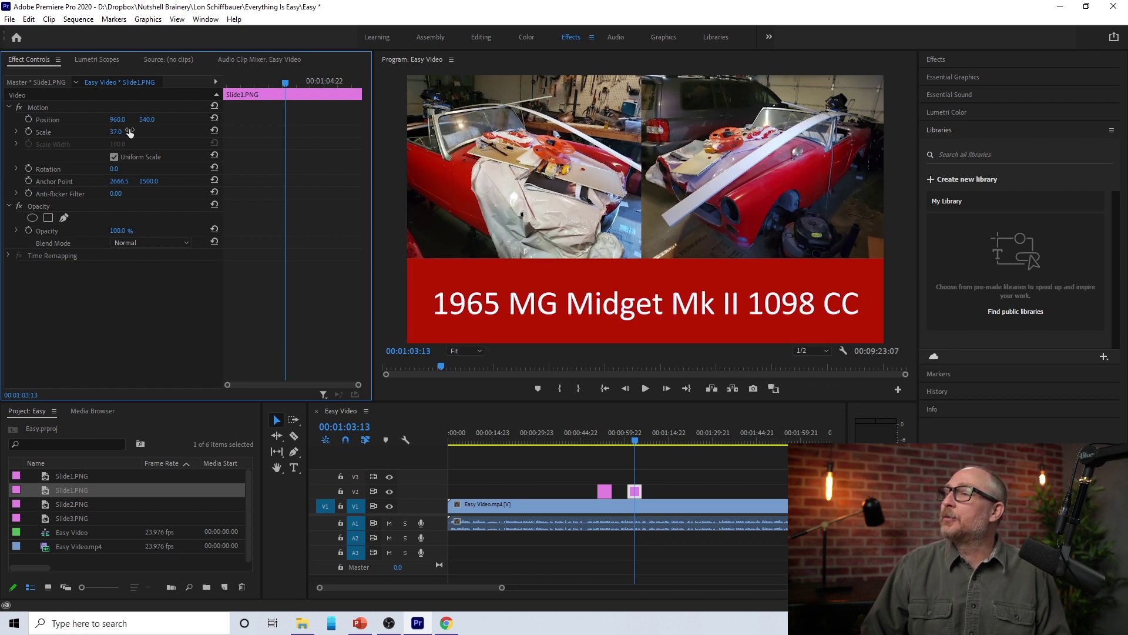
Try scale values of 33 and 40 on the second Slide1.PNG clip
click(116, 132)
text(33)
key(Return)
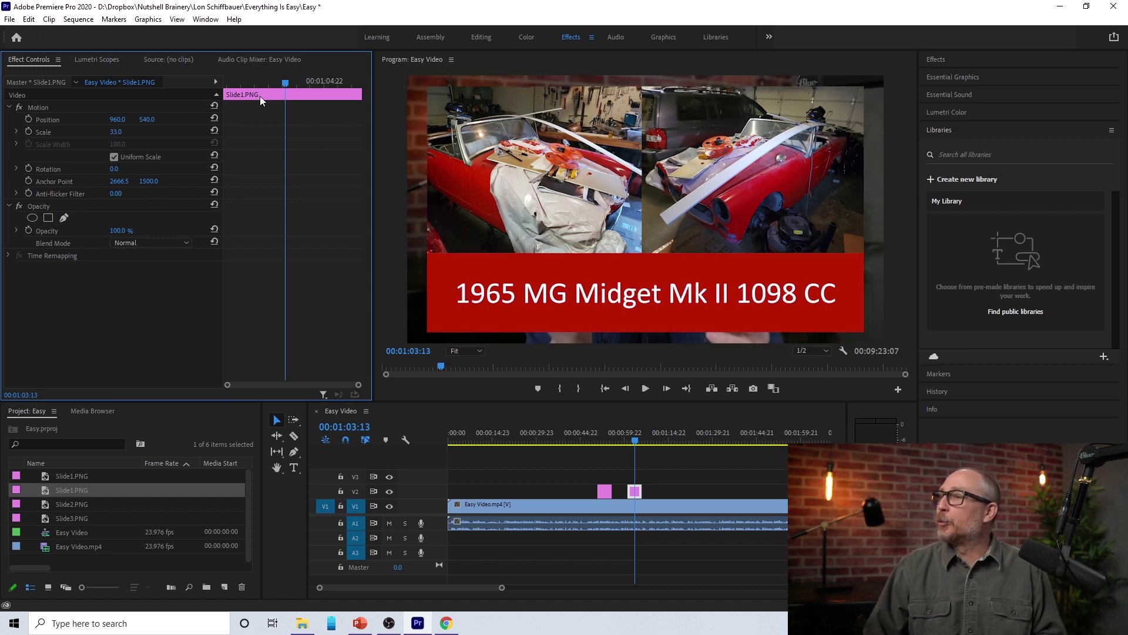
click(122, 129)
text(40)
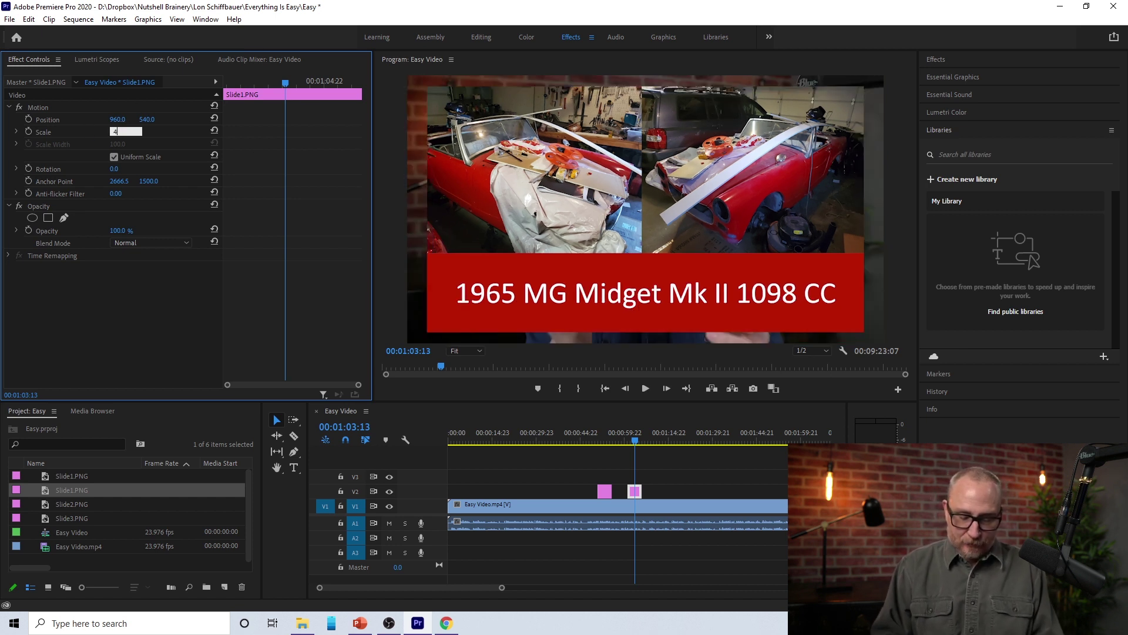
key(Return)
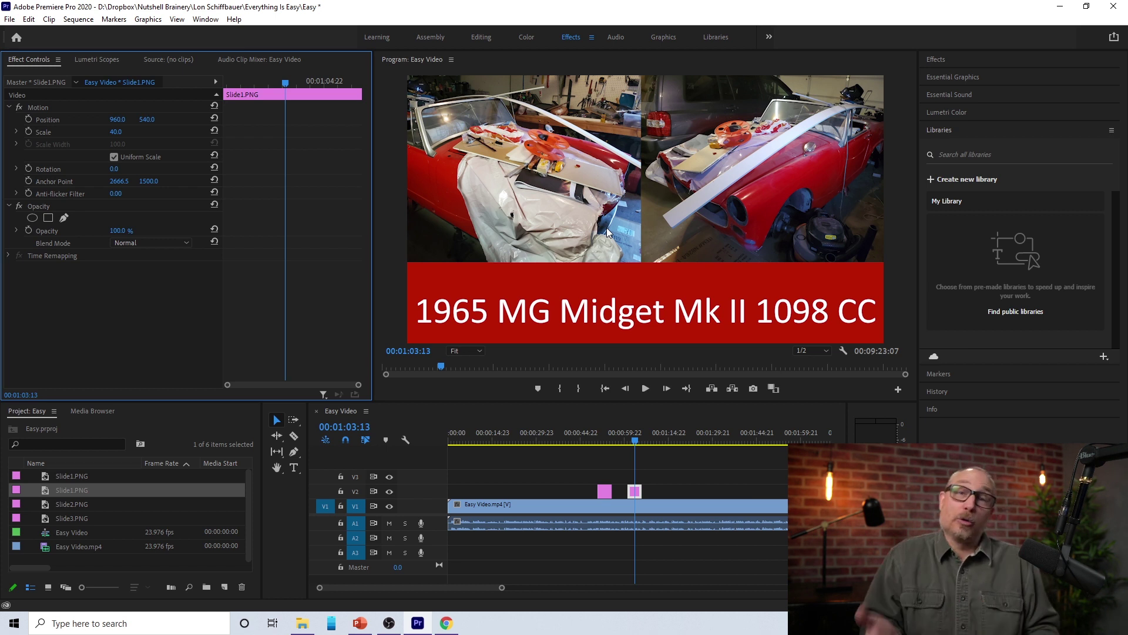
Set the second Slide1.PNG clip's scale to 100 and move its position to about 1954, 1063
click(115, 132)
text(100)
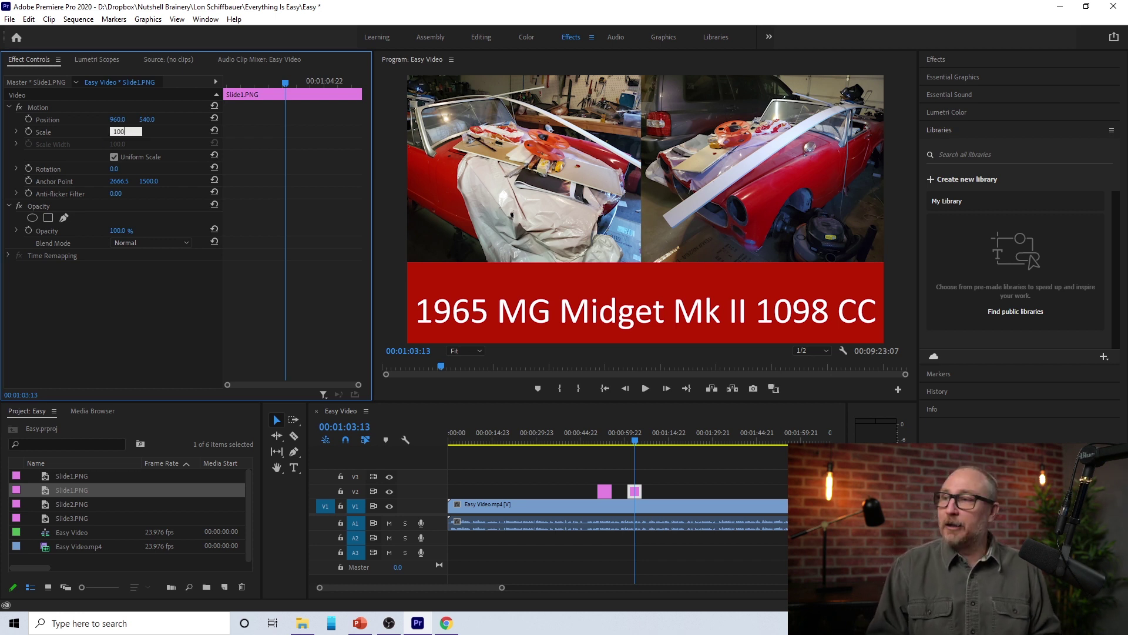
key(Return)
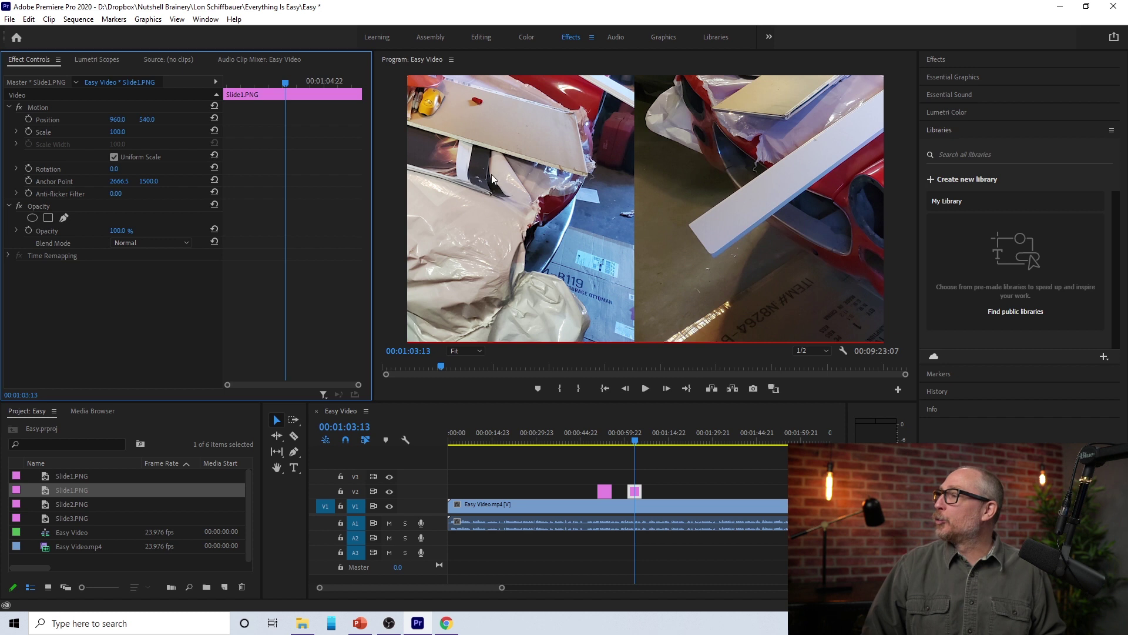
drag(118, 119, 182, 119)
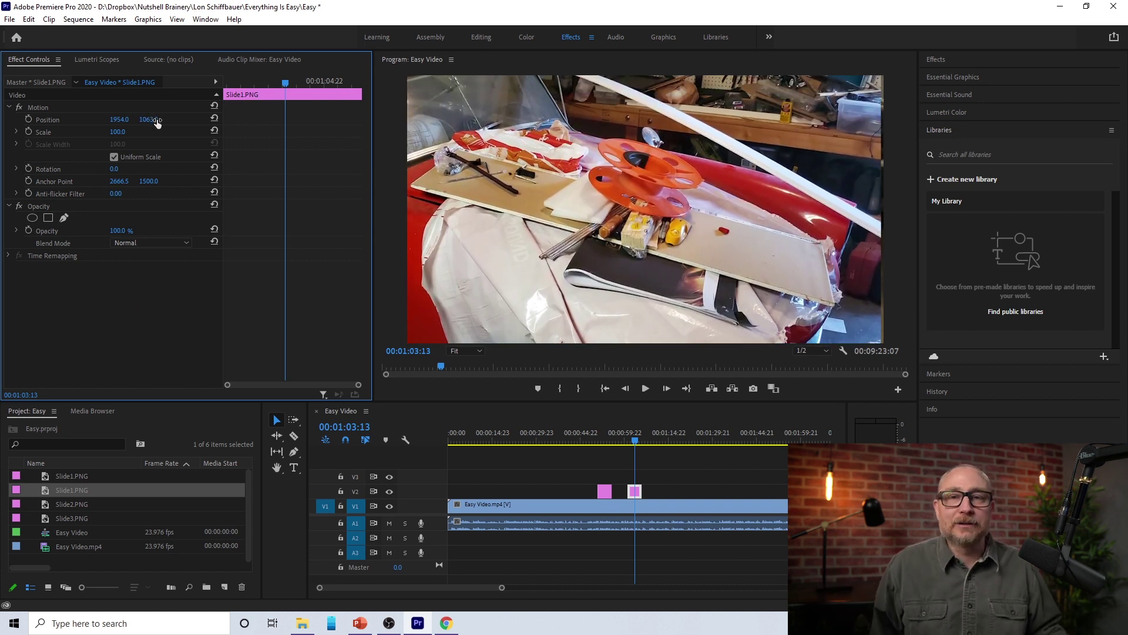